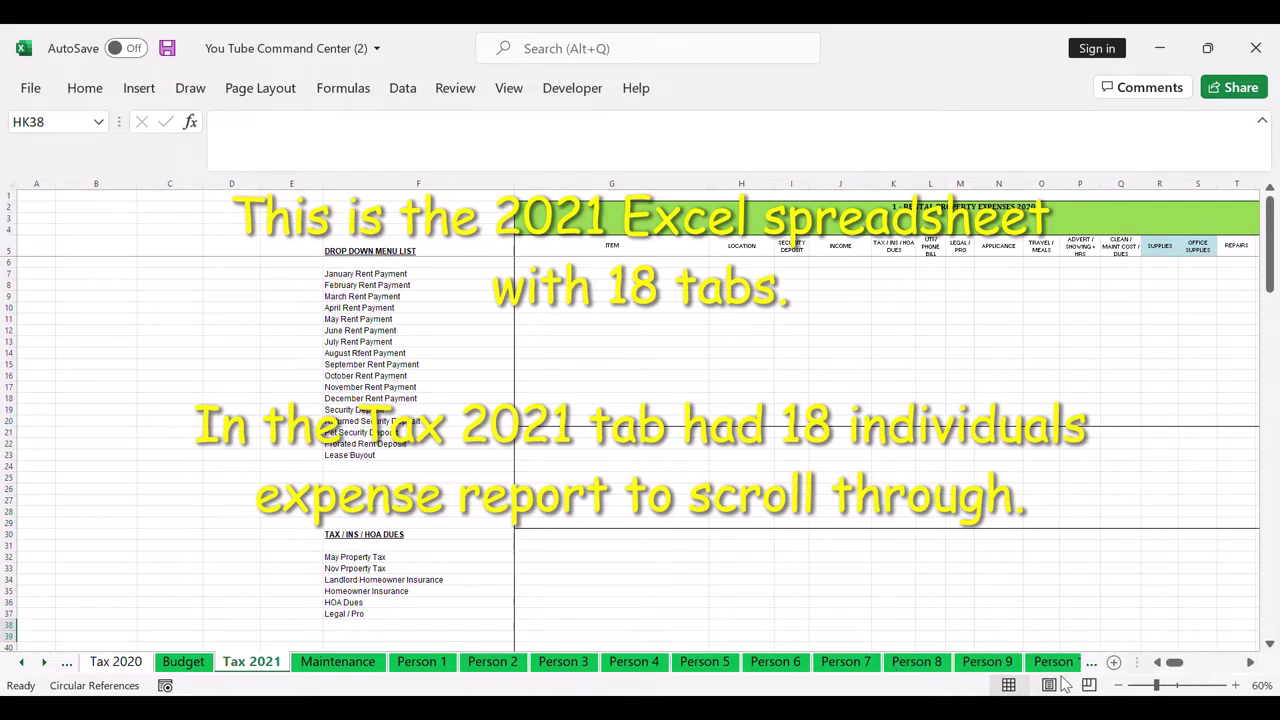
Scroll across the six rental expense blocks, selecting blocks 1 and 3 to review them
left_click(1248, 662)
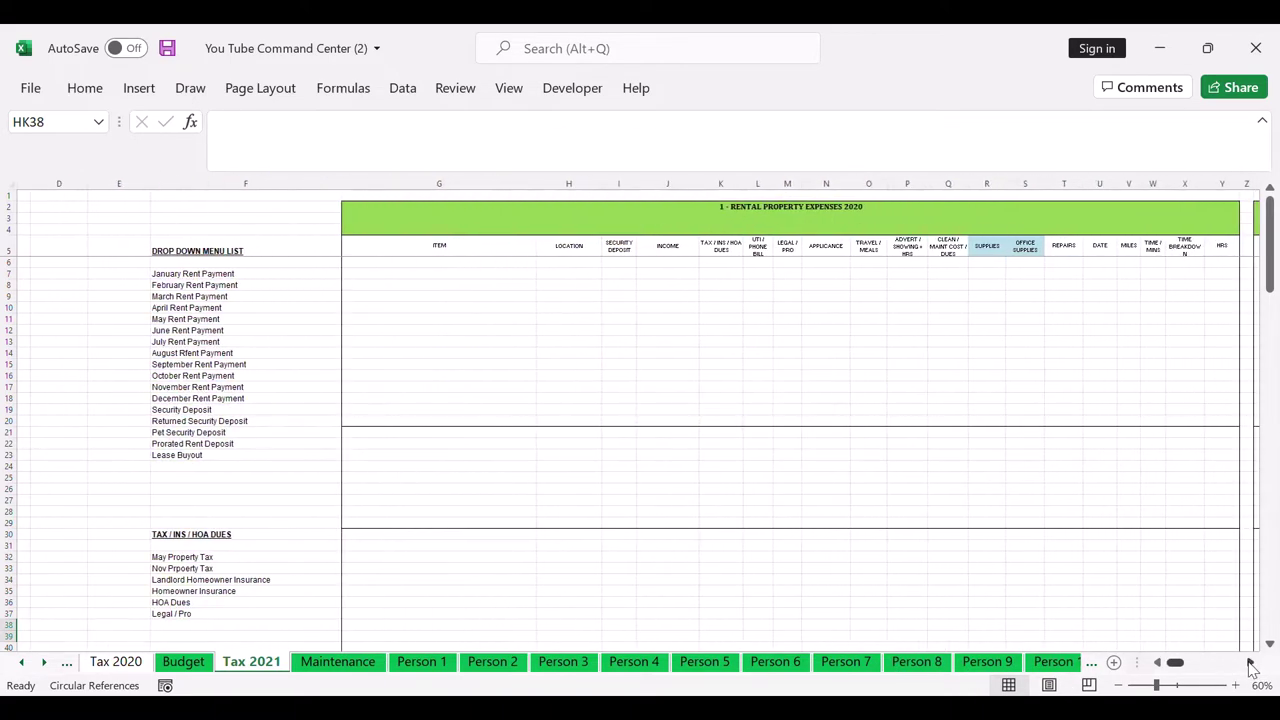
left_click(405, 221)
left_click(492, 339)
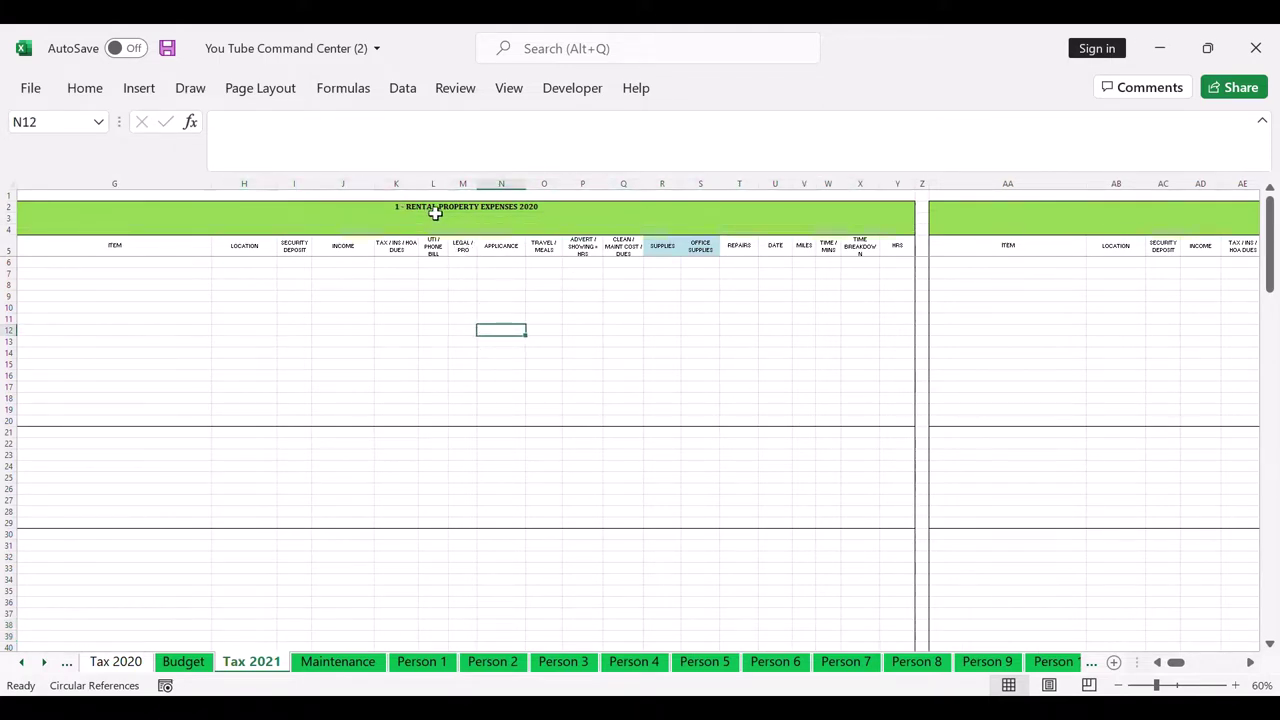
left_click(1251, 663)
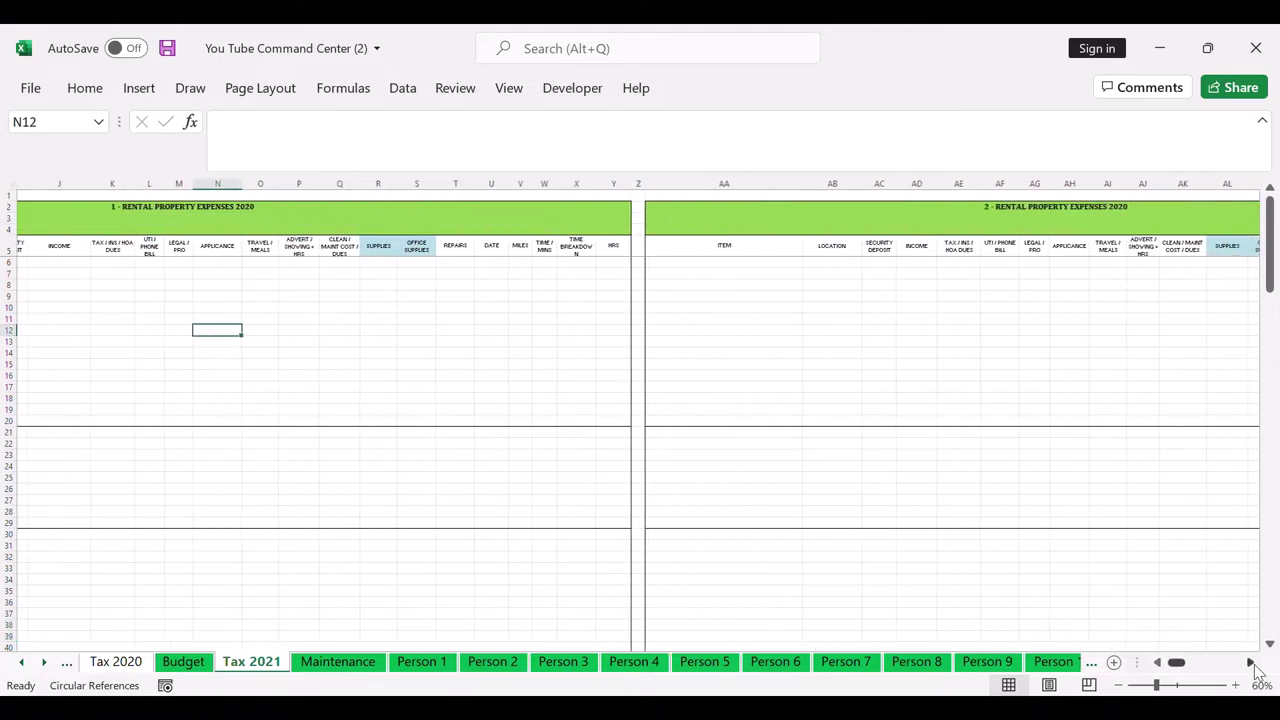
left_click(1251, 663)
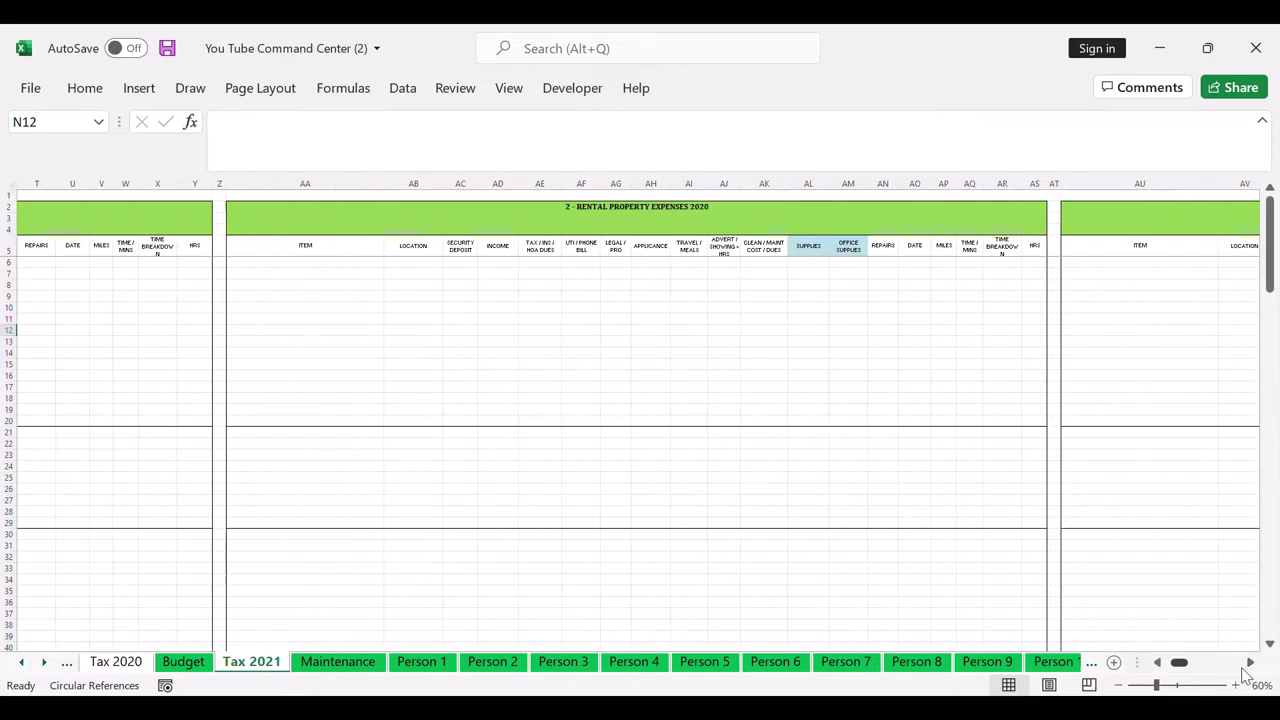
left_click(1250, 664)
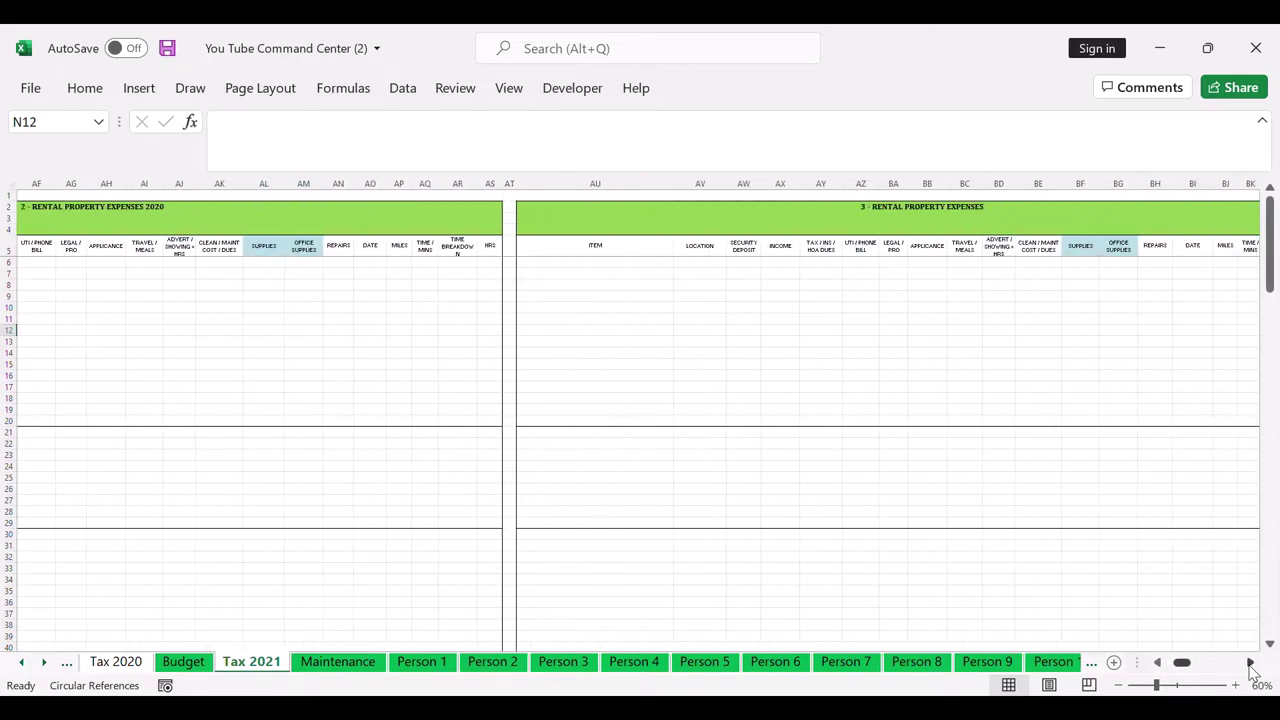
left_click(1250, 664)
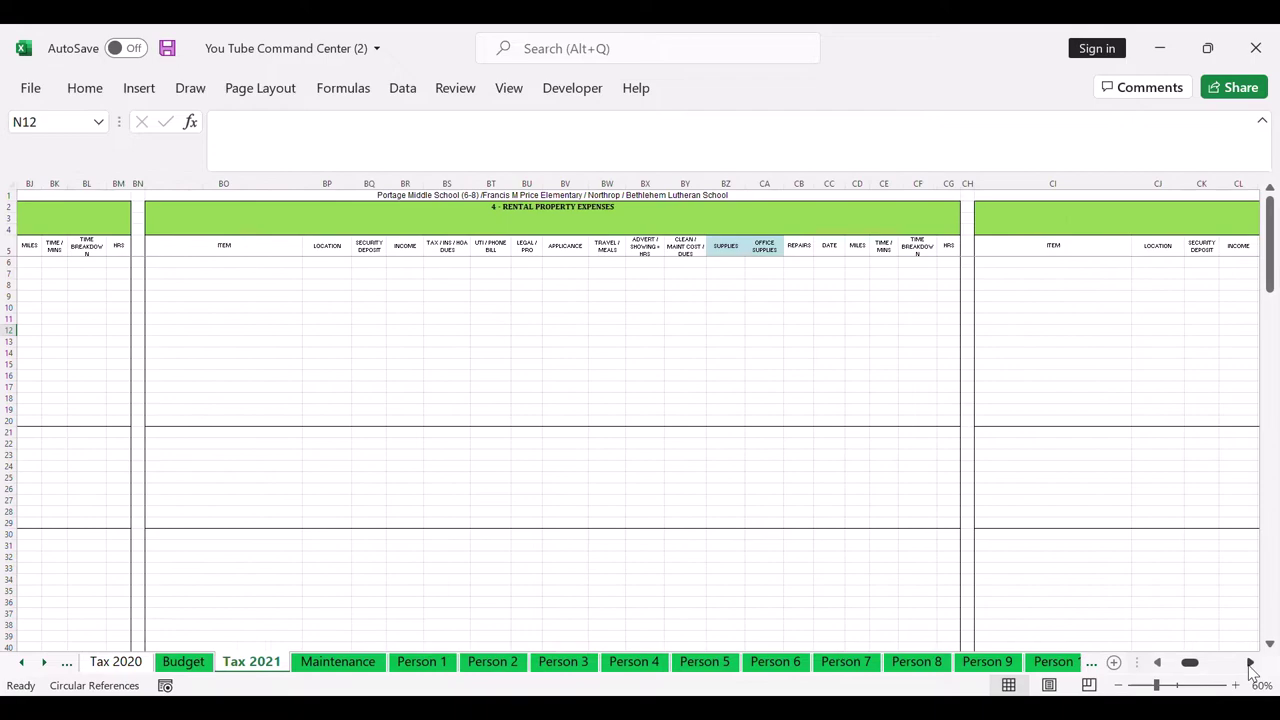
left_click(1250, 664)
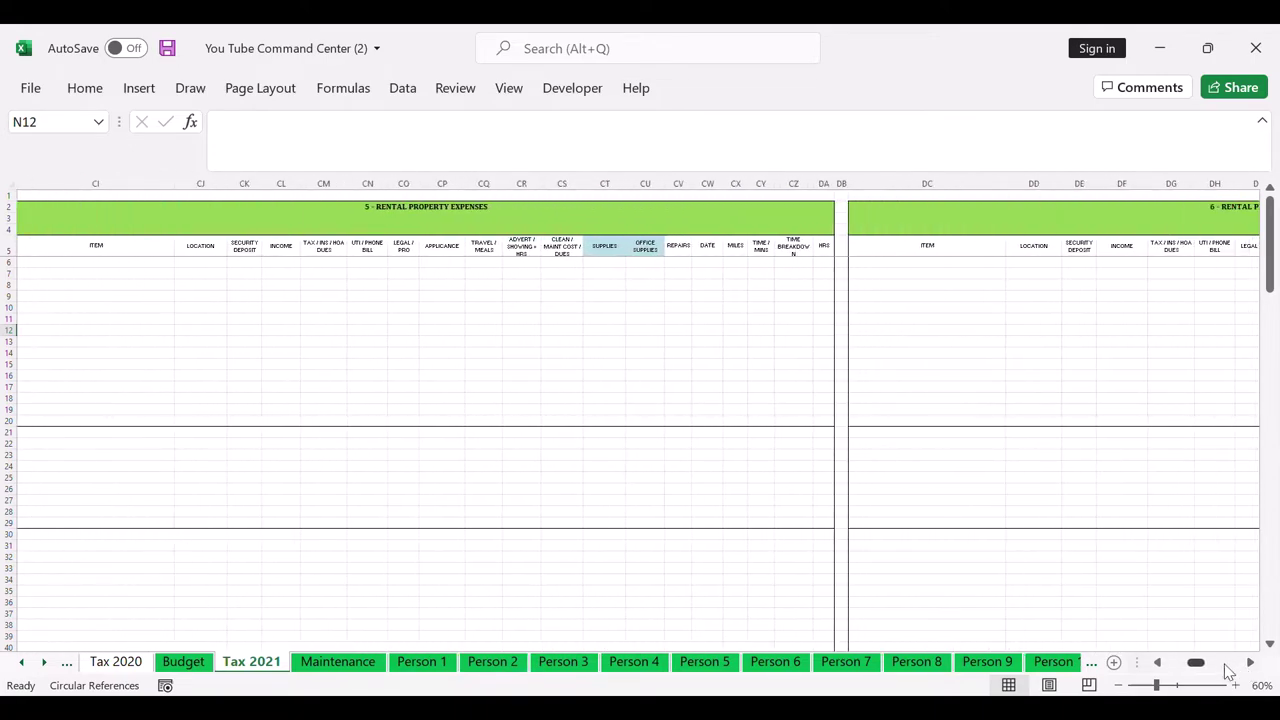
mouse_move(1200, 667)
left_mouse_down()
mouse_move(1226, 668)
mouse_move(1181, 668)
left_mouse_up()
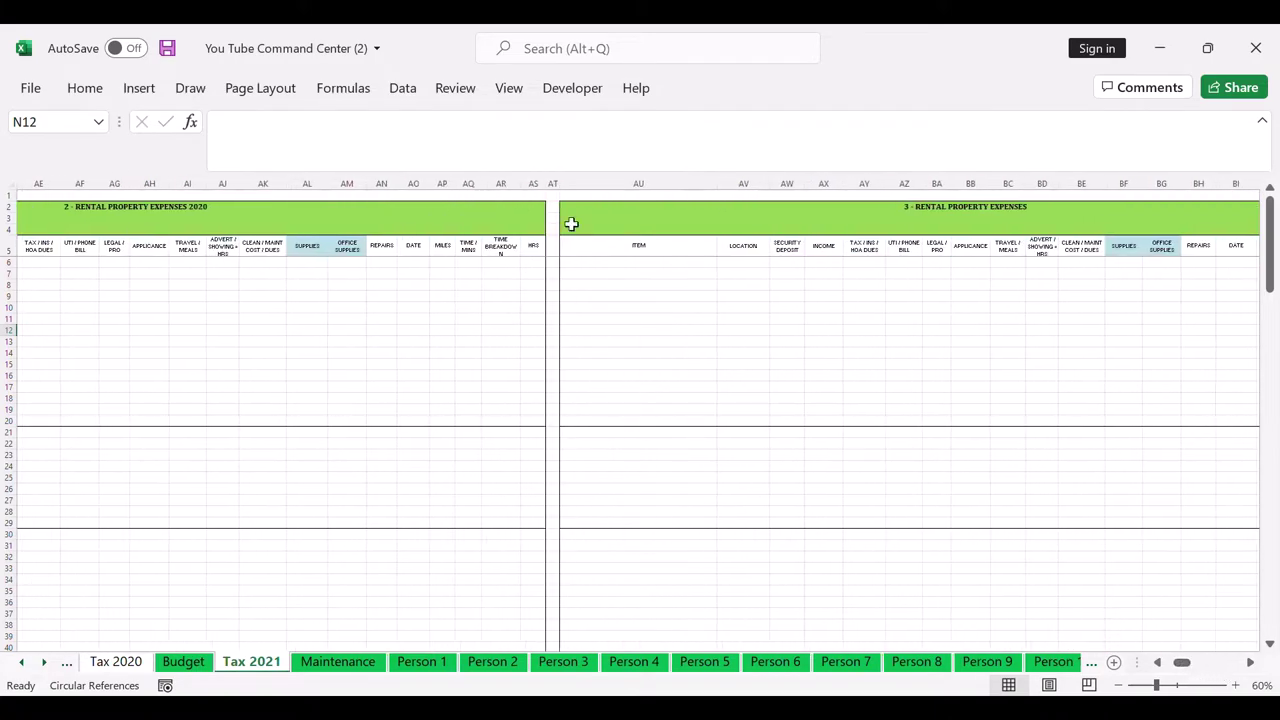
left_click_drag(571, 206, 943, 532)
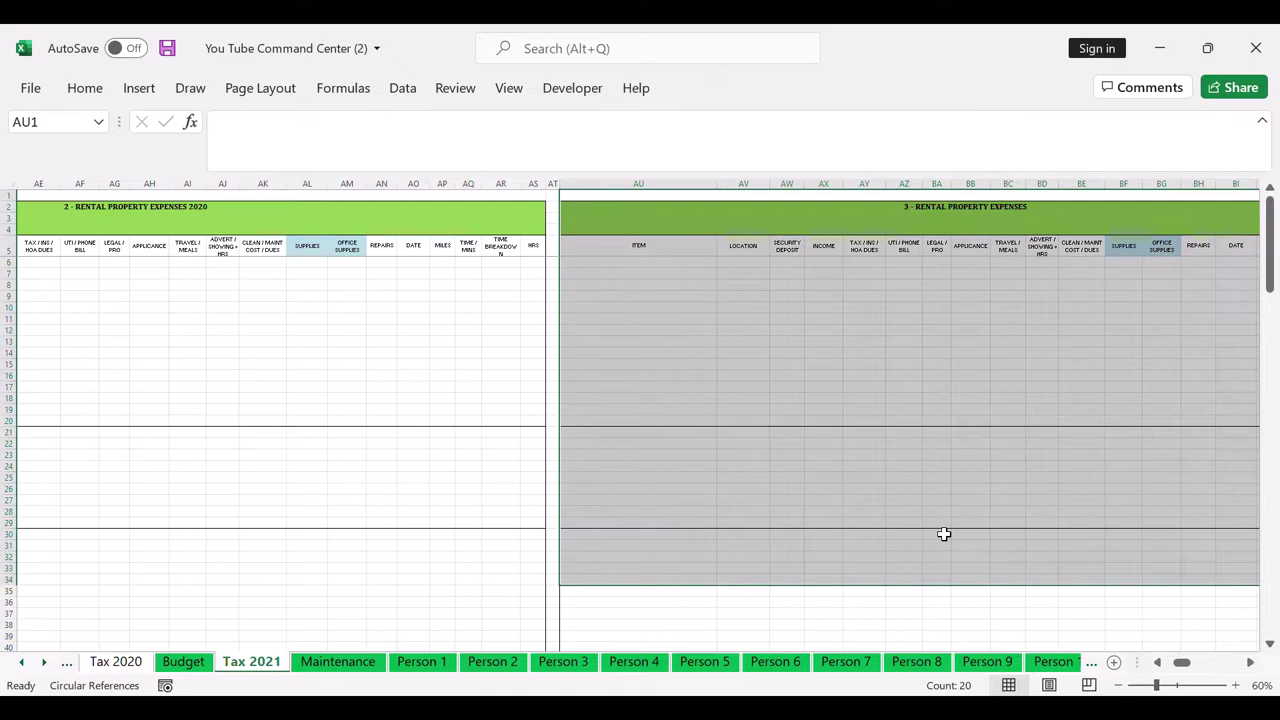
left_click(938, 523)
left_click_drag(1177, 663, 1155, 665)
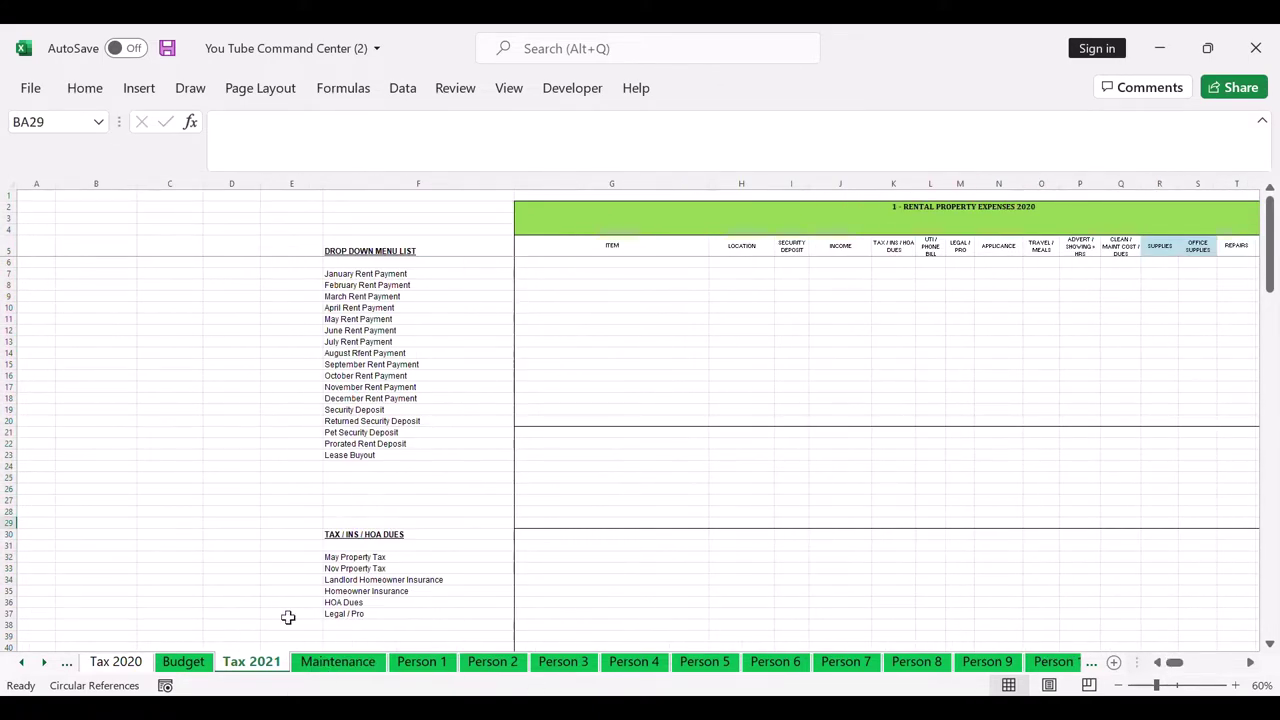
Scroll through the sheet tabs and bring up the 2022 workbook's Tax 2022 sheet
left_click(44, 662)
left_click(44, 662)
left_click(44, 662)
left_click(44, 662)
left_click(44, 662)
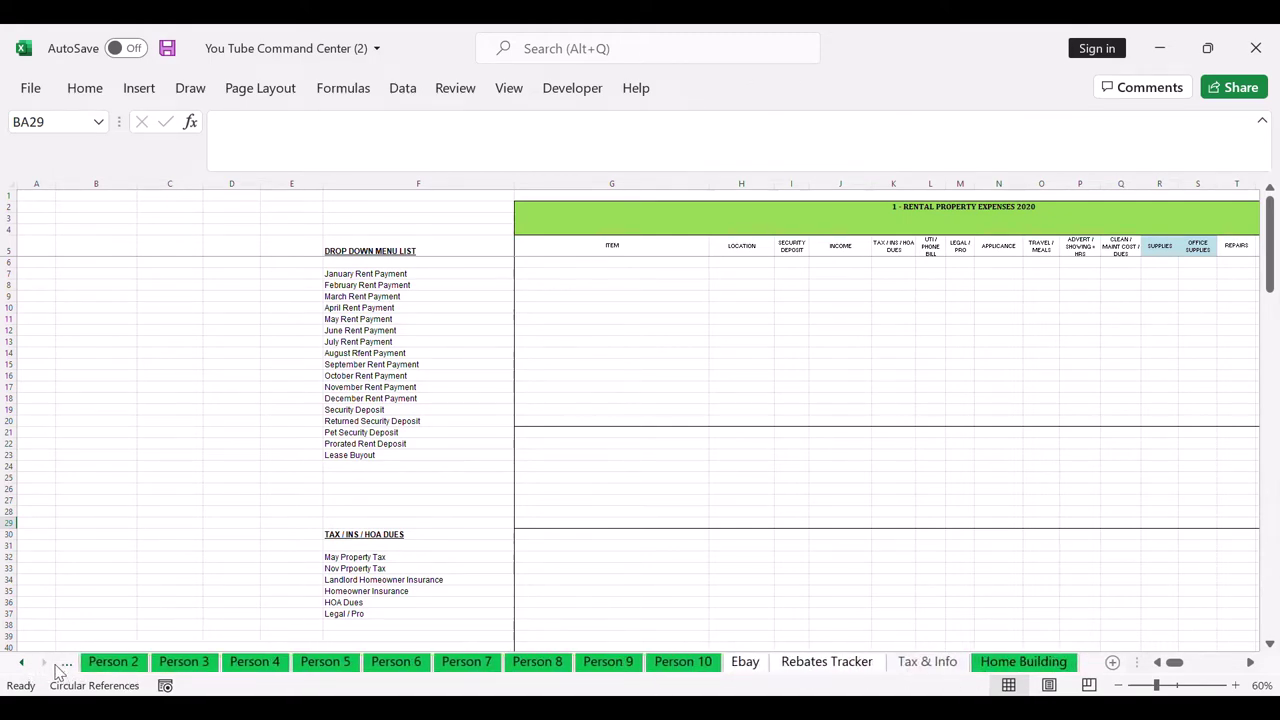
left_click(21, 663)
left_click(21, 663)
left_click(21, 663)
left_click(21, 663)
left_click(21, 663)
left_click(21, 663)
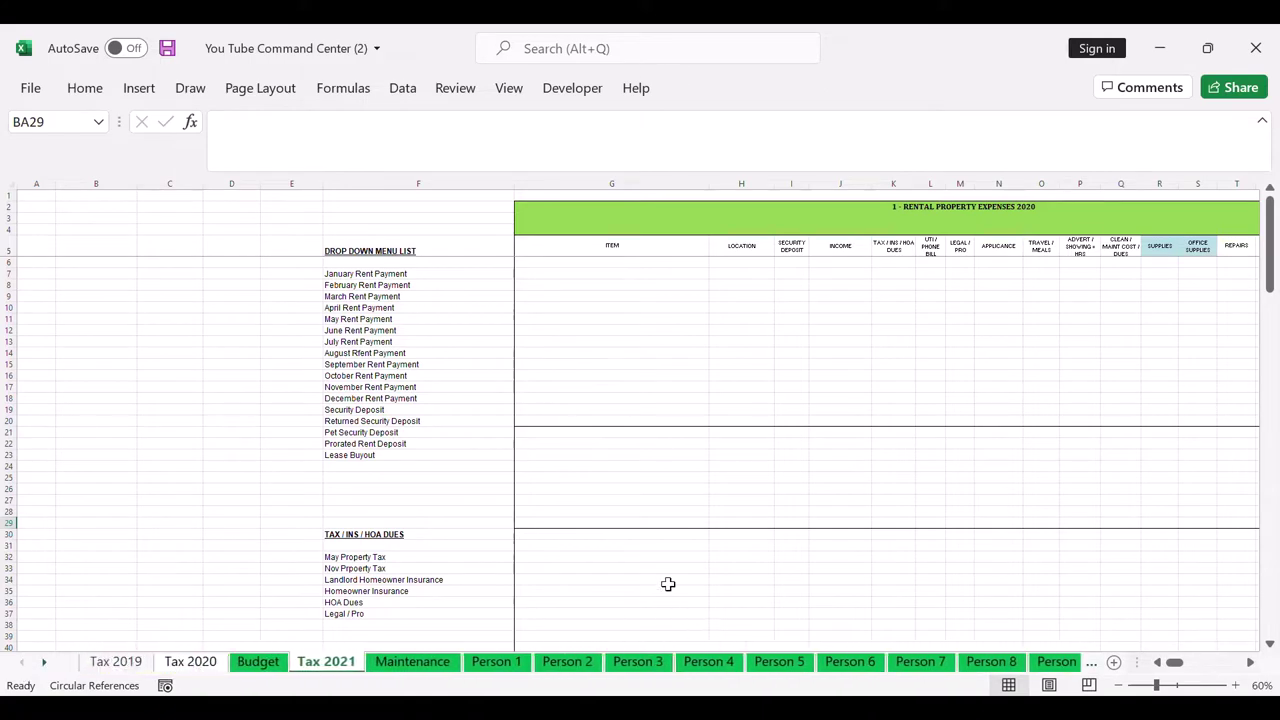
left_click(612, 400)
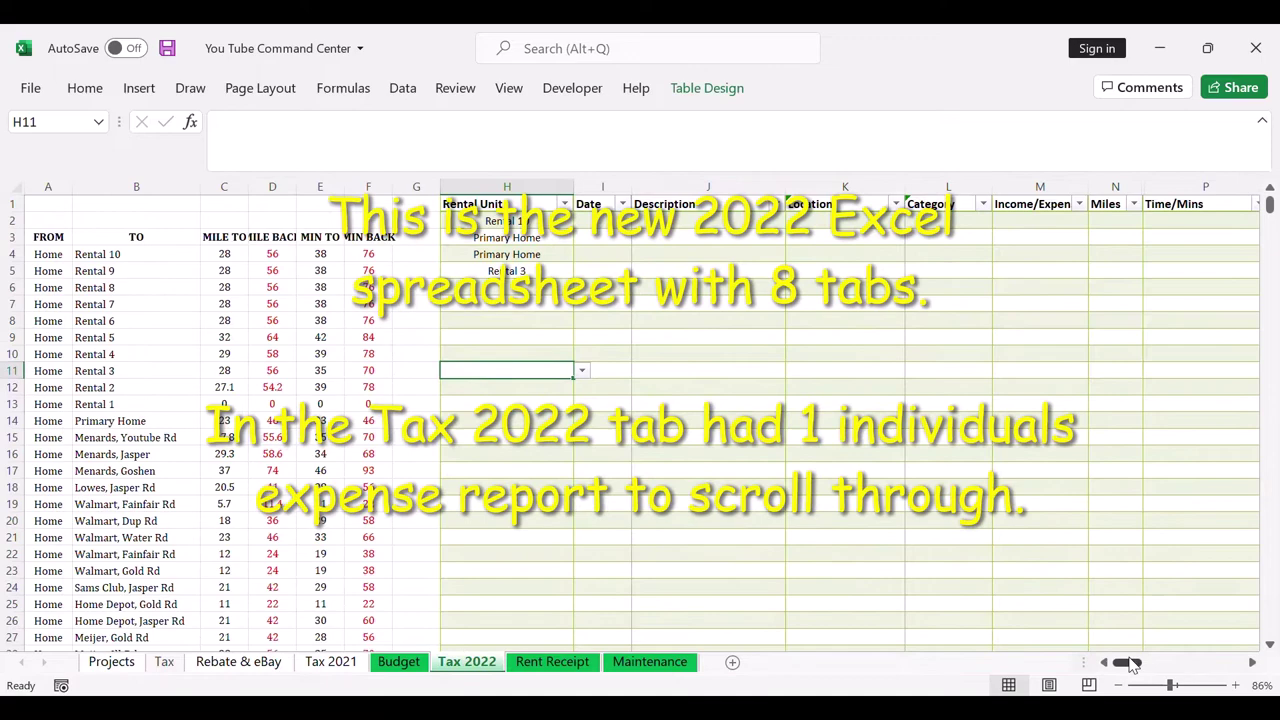
Scroll right until columns D–U of the expense table and the category list are visible
left_click_drag(1128, 668, 1118, 669)
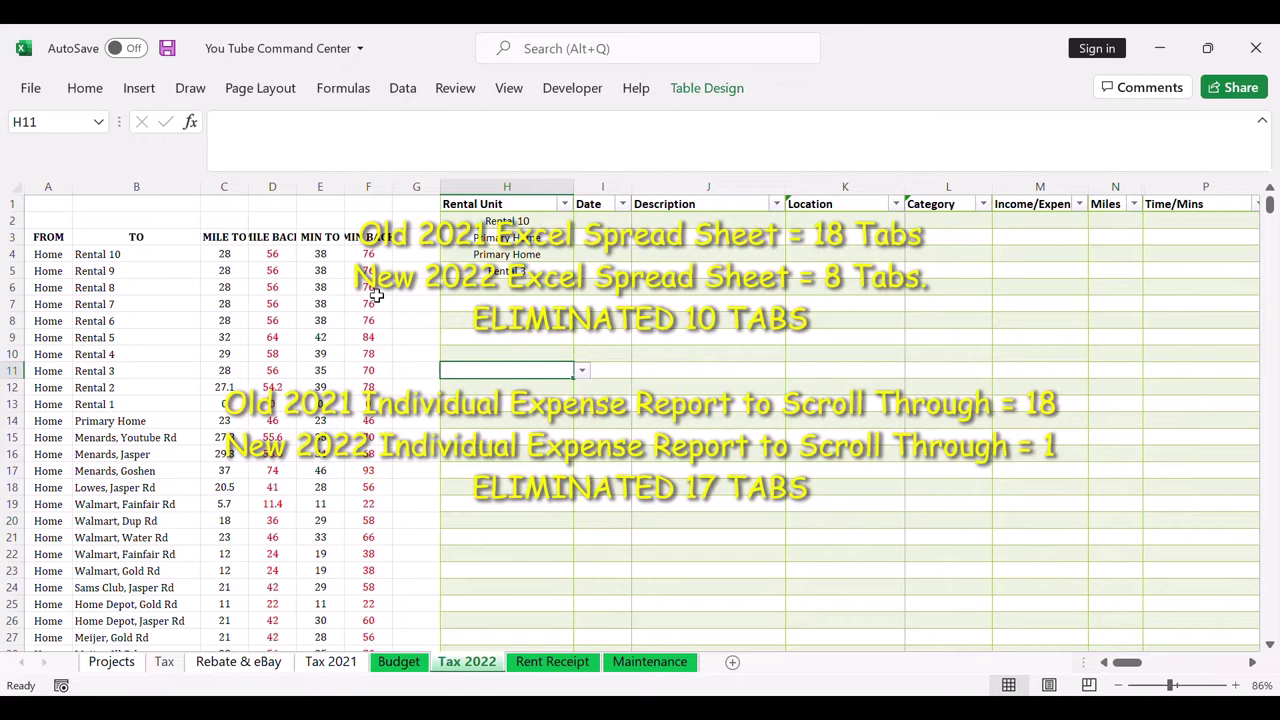
mouse_move(1127, 672)
left_mouse_down()
mouse_move(1148, 670)
mouse_move(1125, 668)
left_mouse_up()
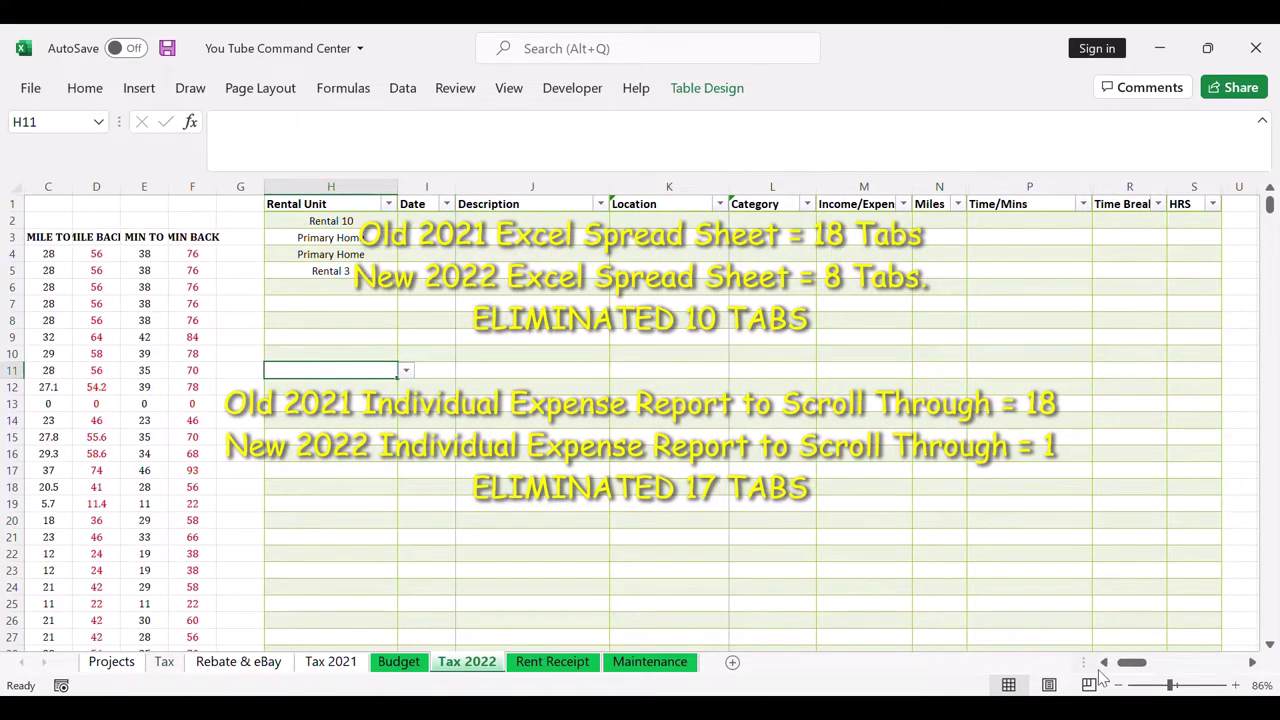
left_click_drag(1131, 668, 1126, 668)
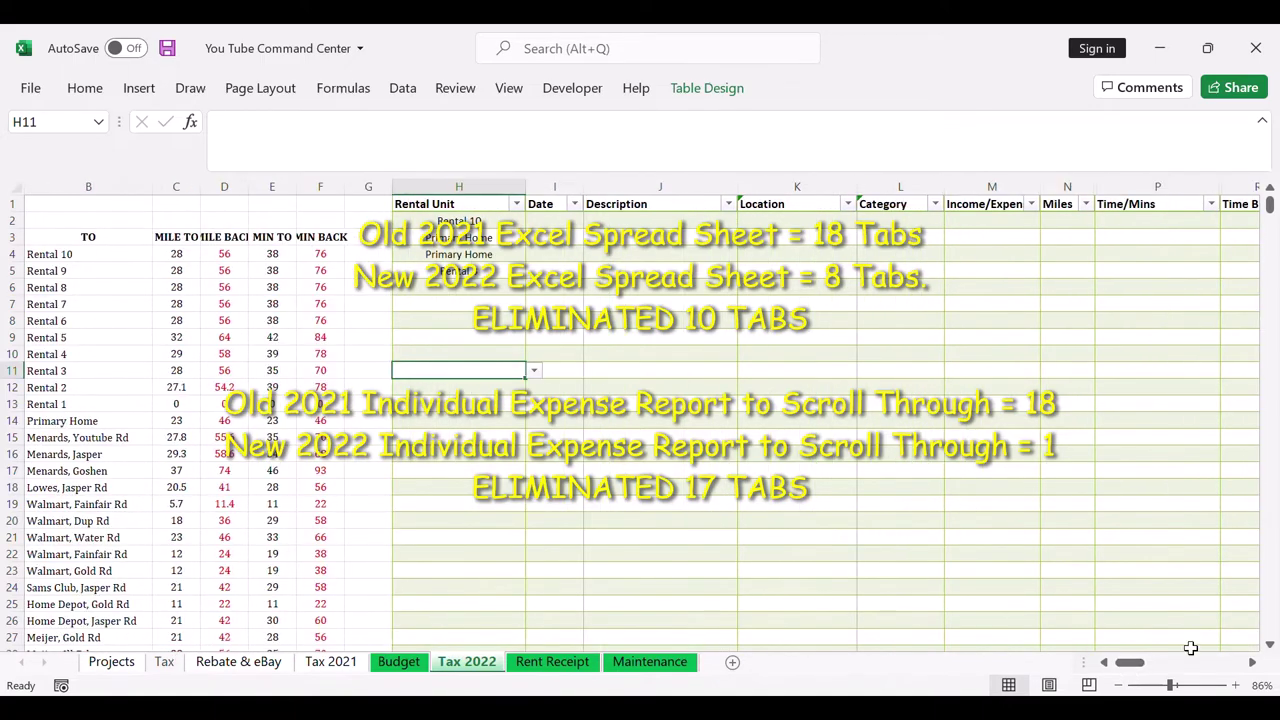
left_click(1252, 662)
left_click(1252, 662)
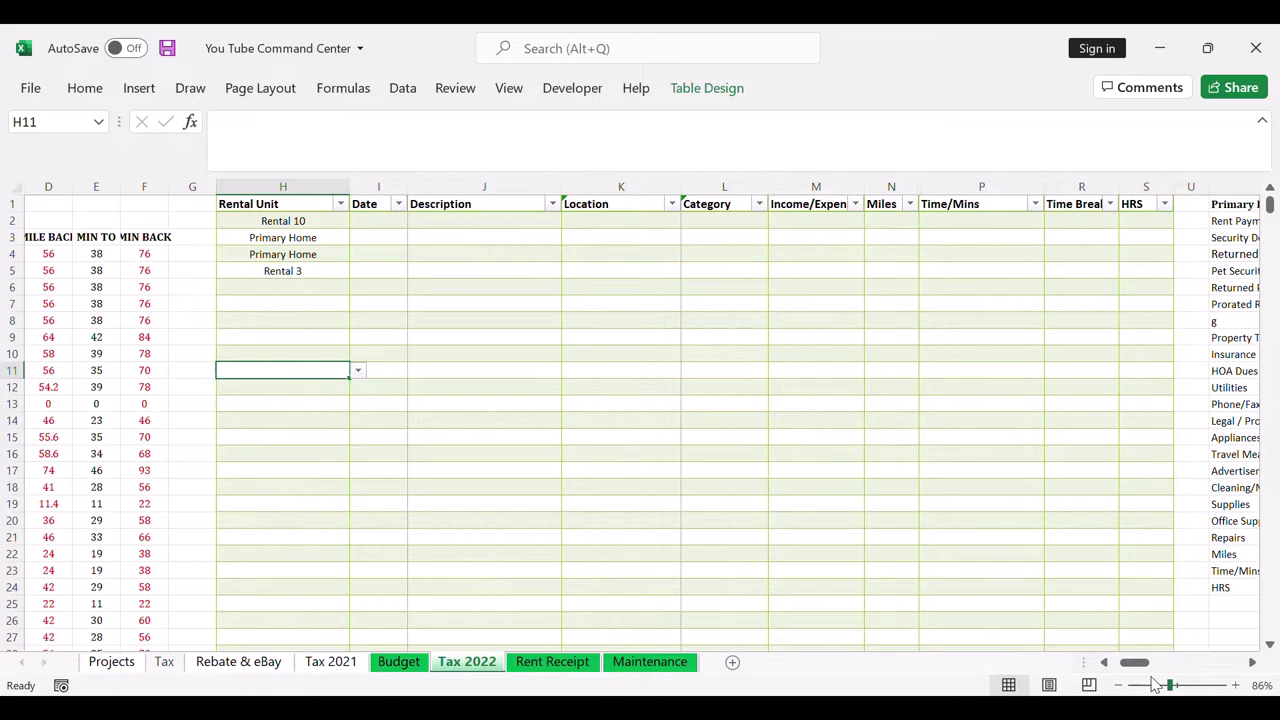
Start row 7 with unit Rental 10, date 12/28/2021 and location Home Depot, Gold Rd
left_click(285, 305)
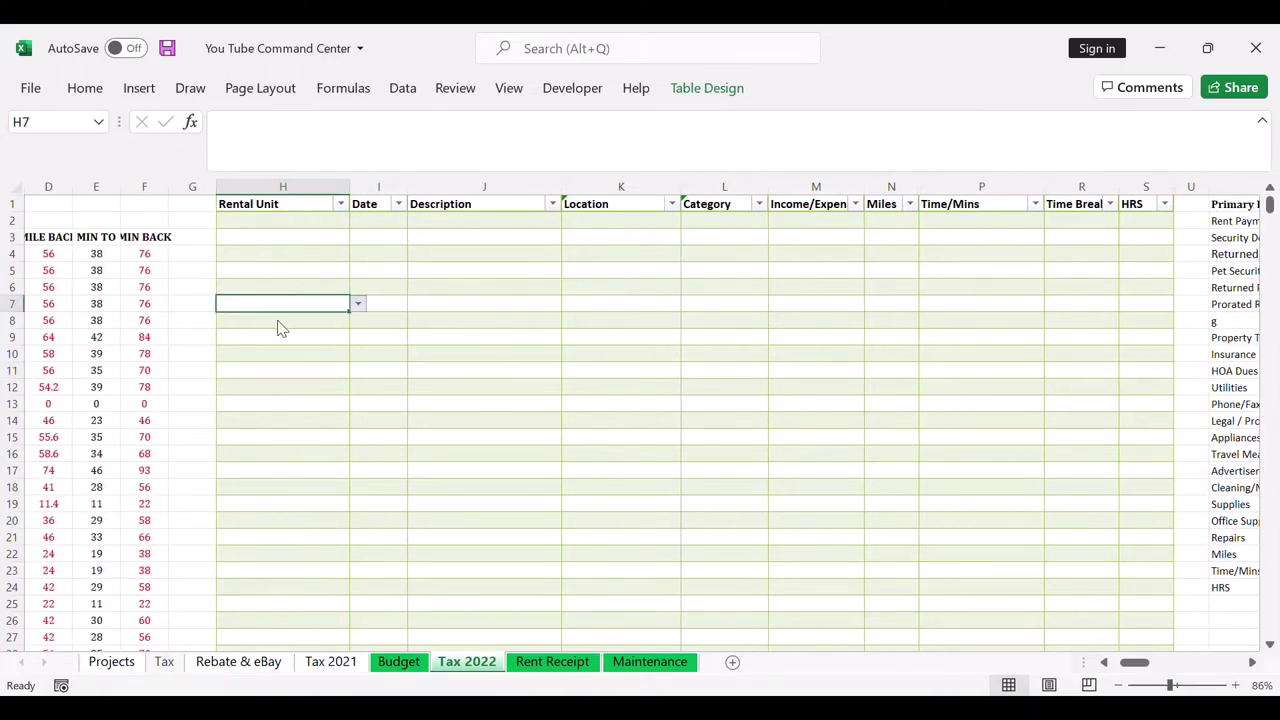
type("Rental 10")
key("ctrl+Return")
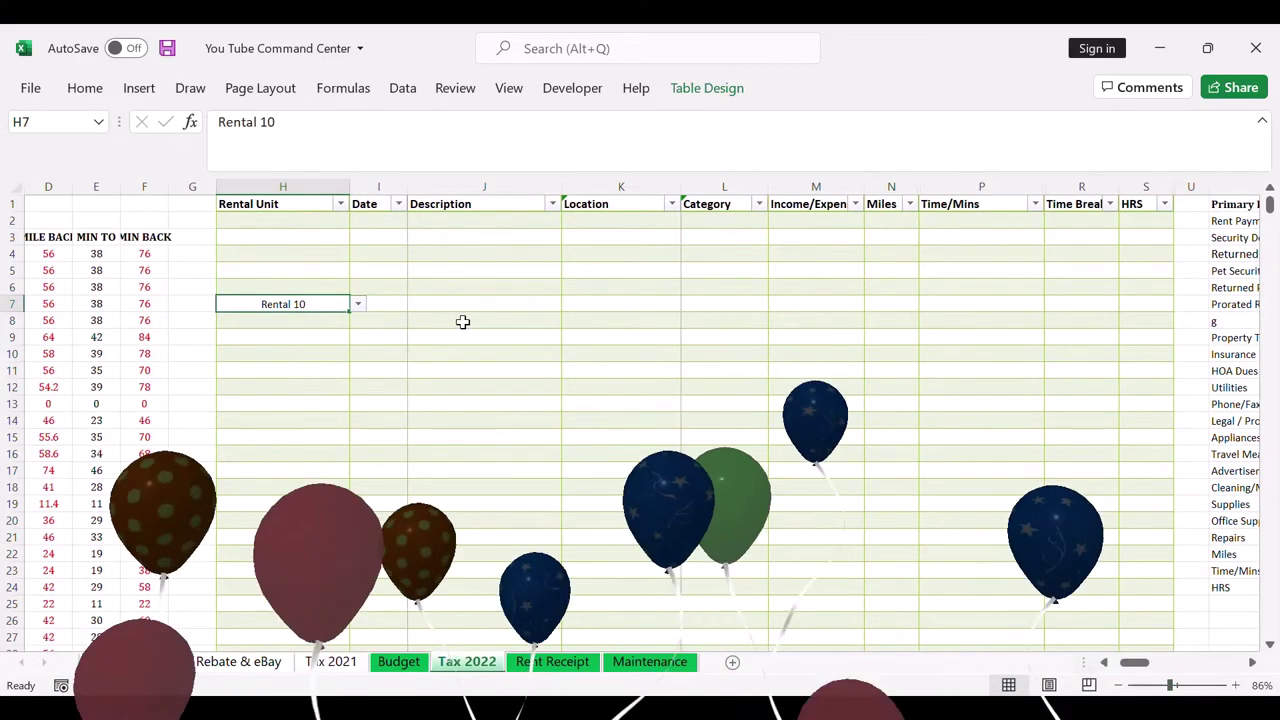
key("Tab")
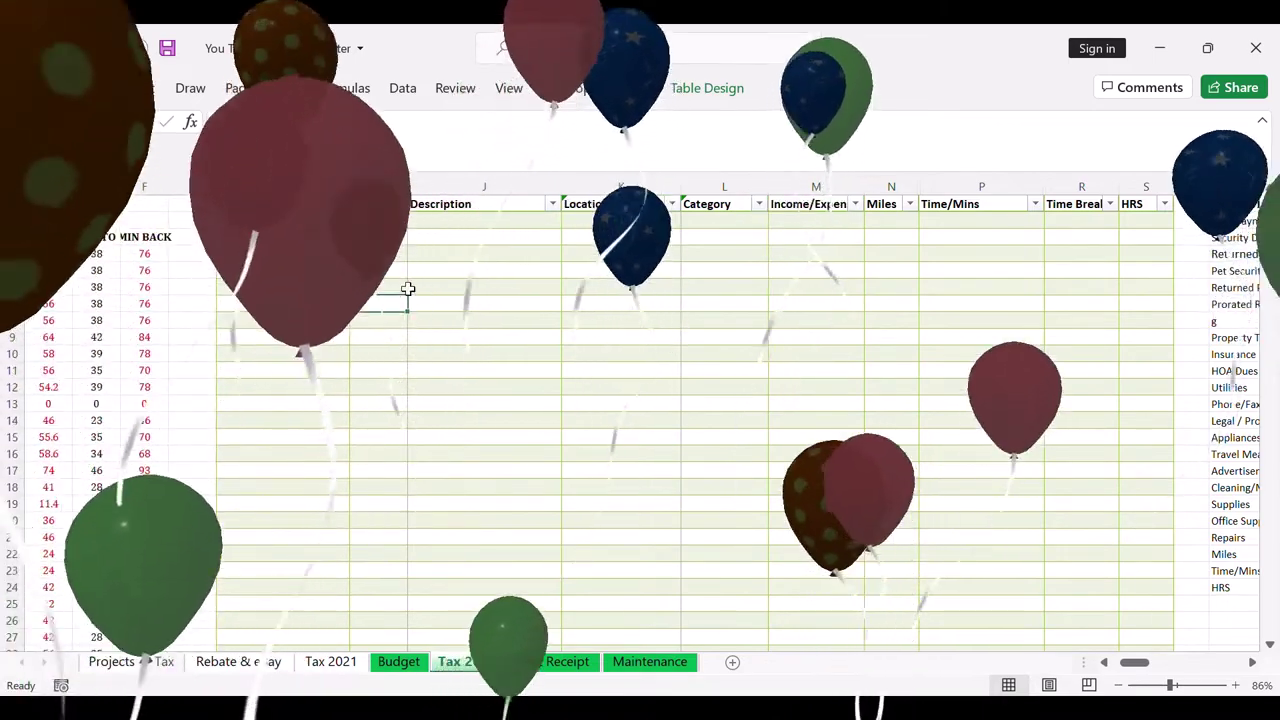
type("12/28/2021")
left_click(450, 372)
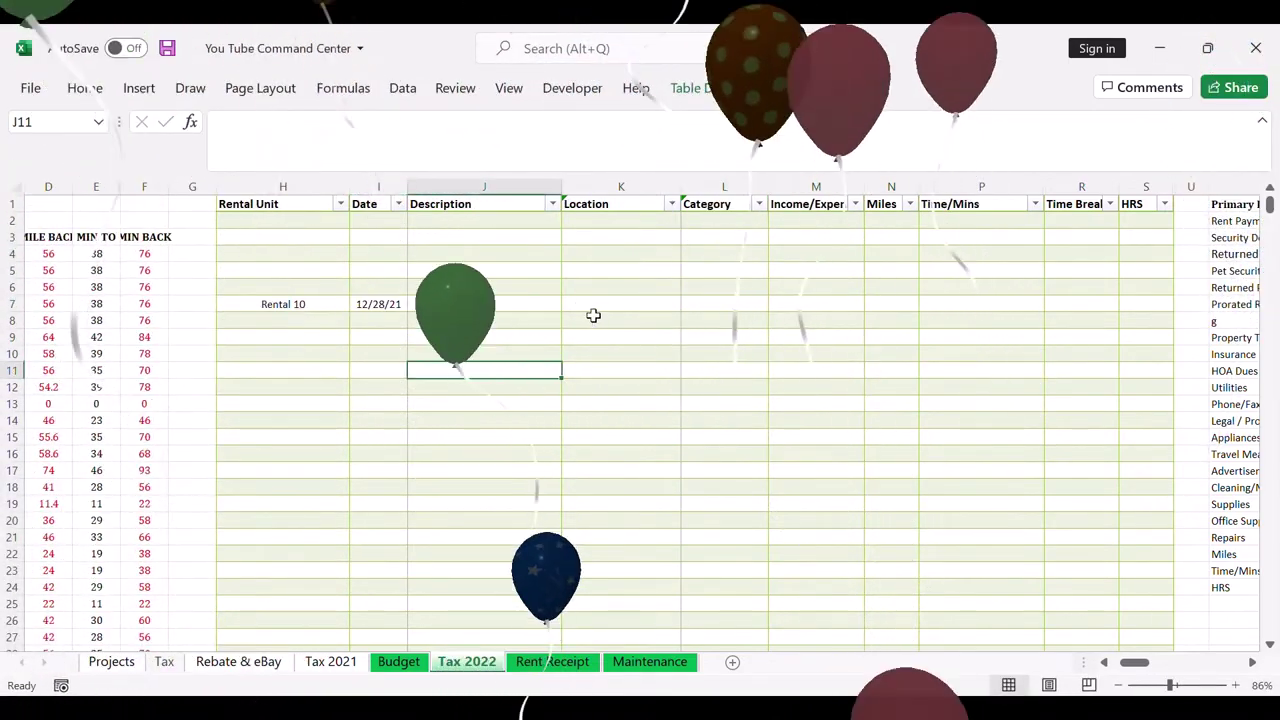
left_click(598, 306)
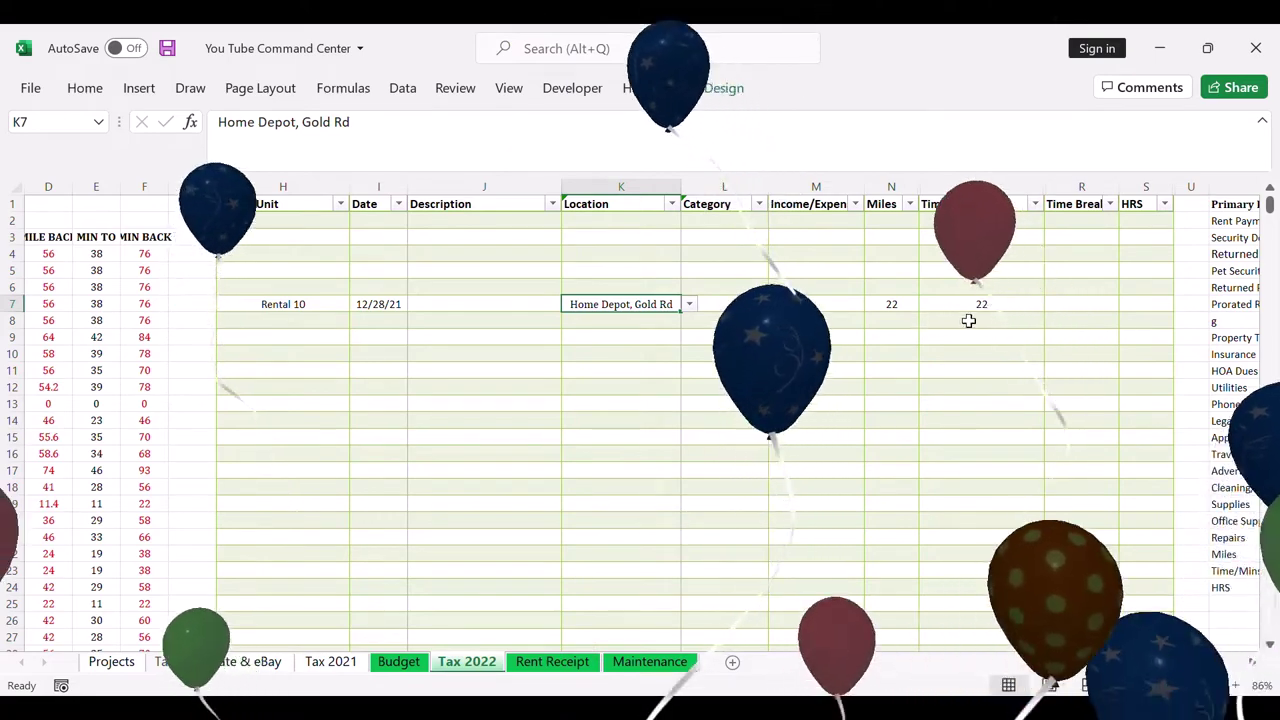
left_click(740, 354)
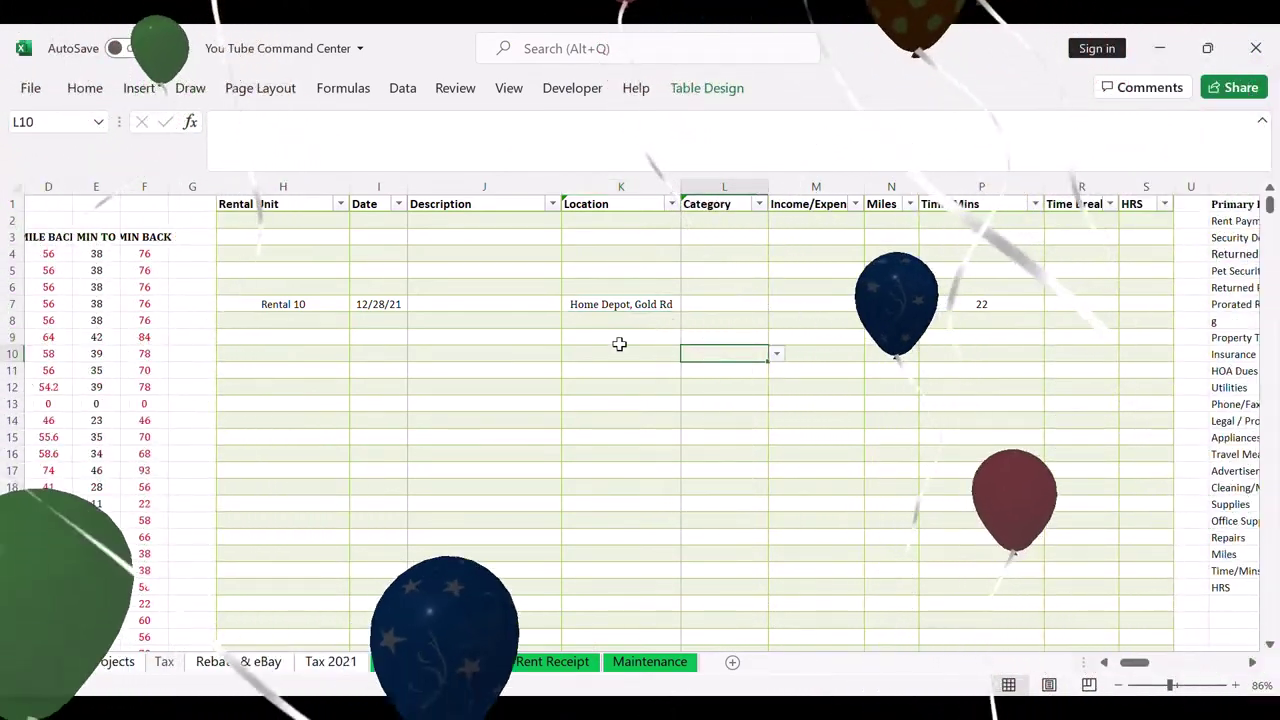
Set row 7's category to Repairs and amount to 100, then change its unit to Rental 1
left_click(722, 304)
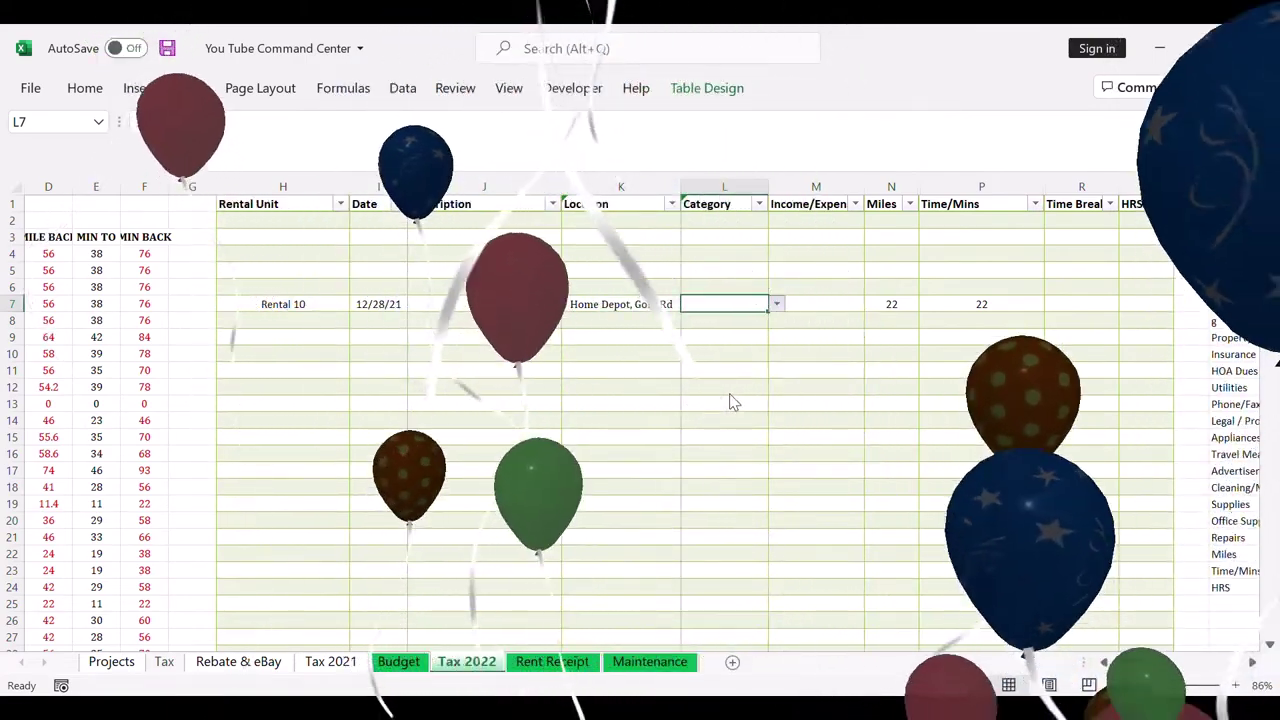
type("Repairs")
left_click(817, 337)
left_click(805, 305)
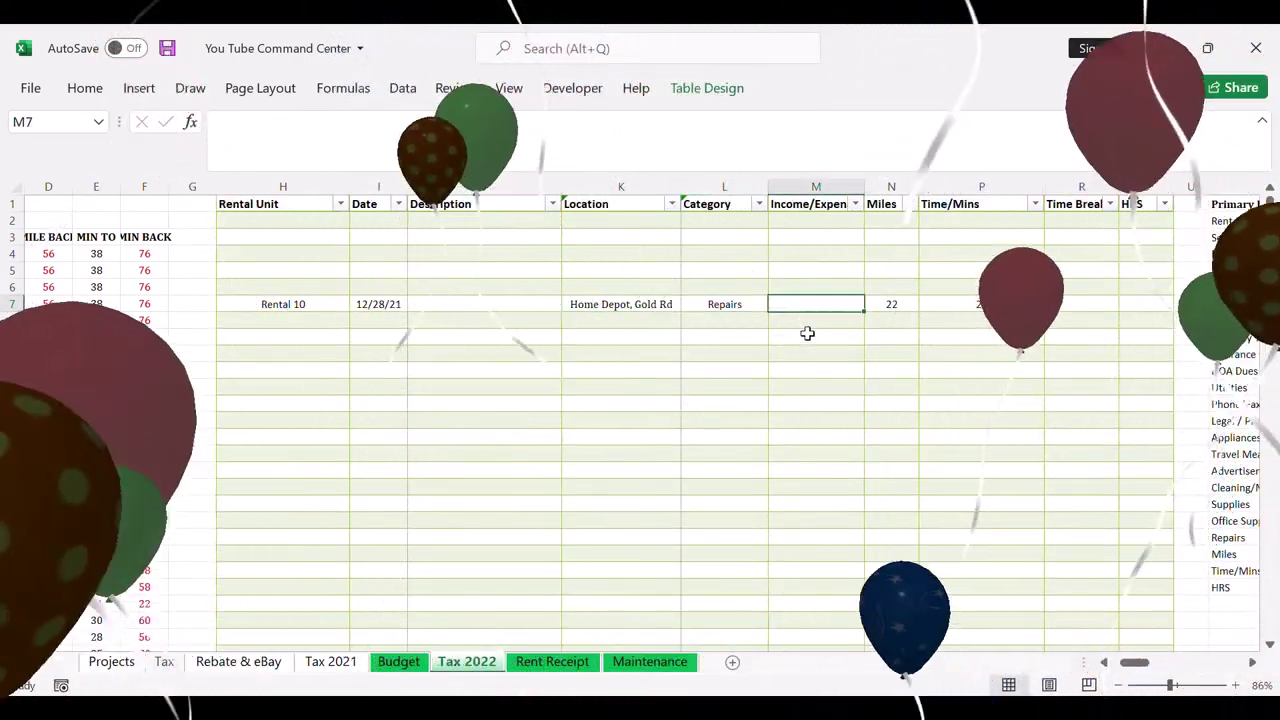
type("100")
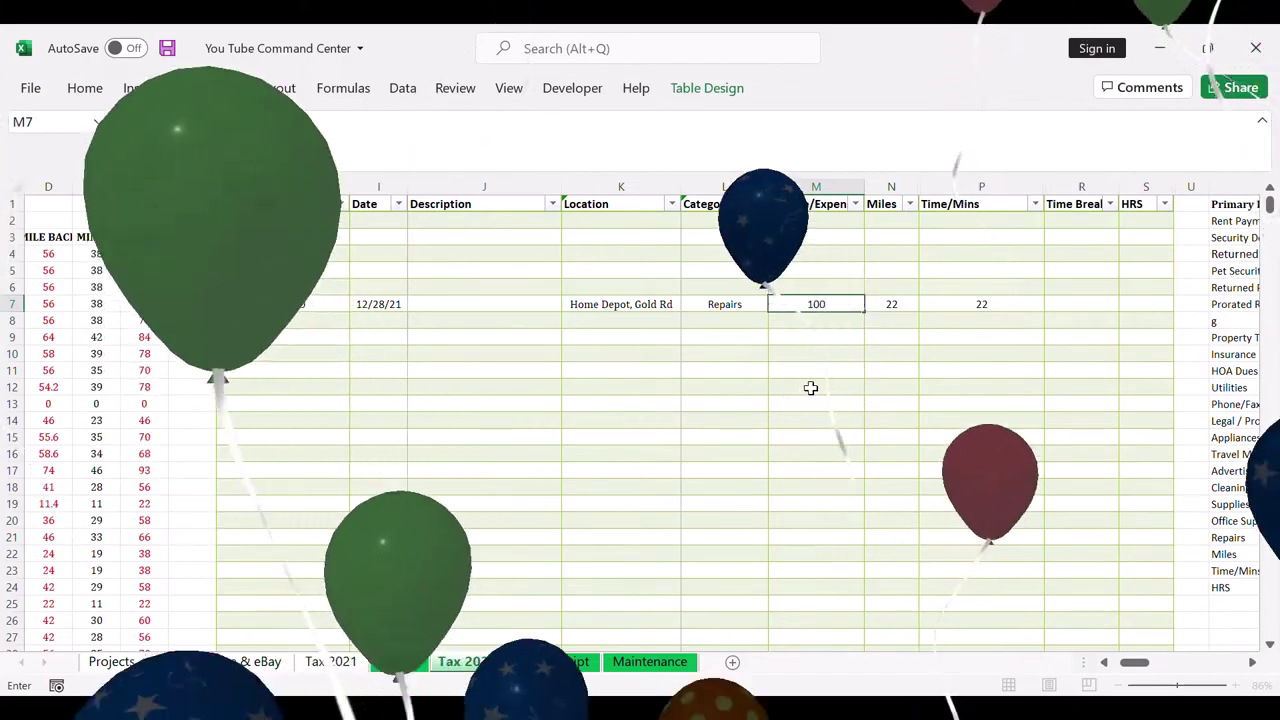
left_click(771, 397)
left_click(323, 311)
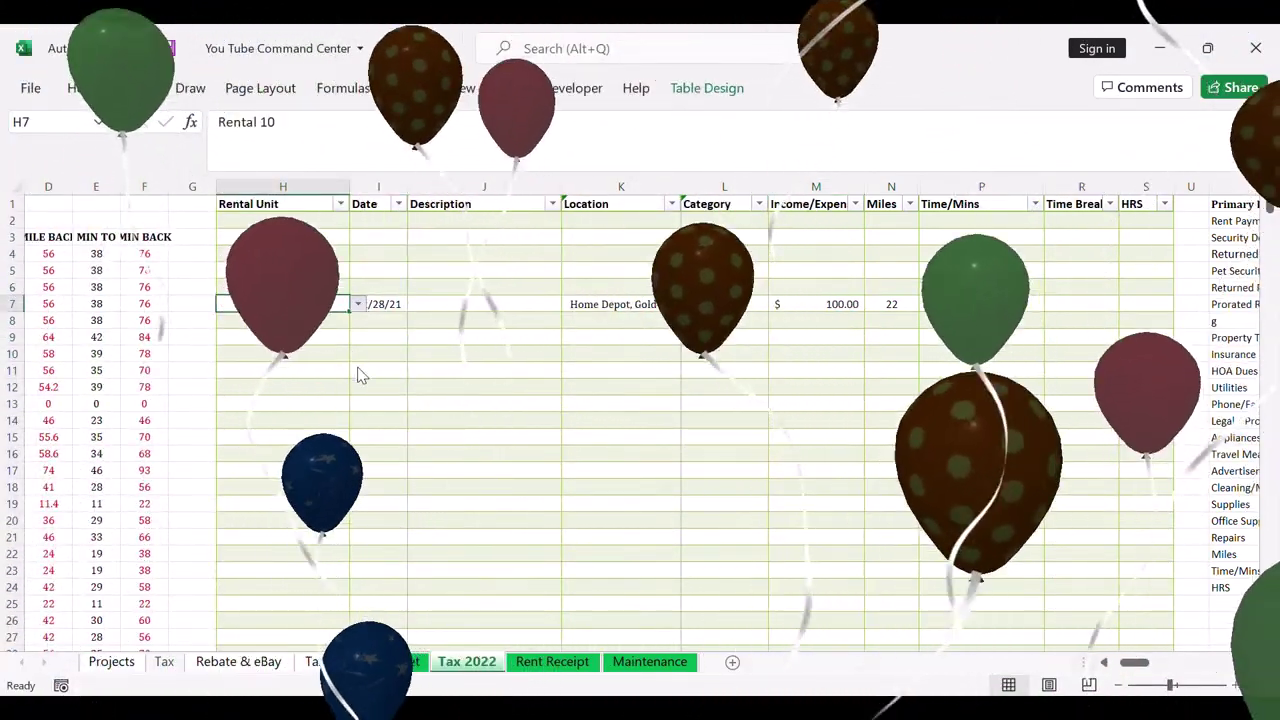
key("F2")
key("BackSpace")
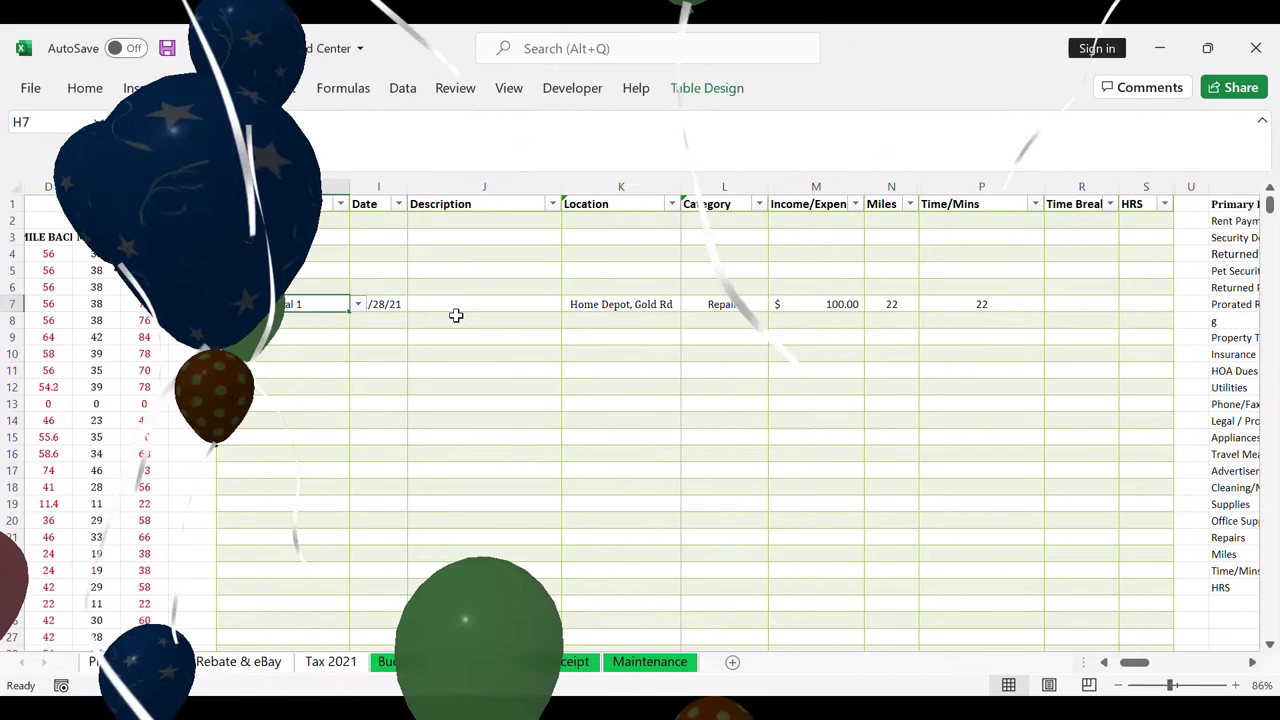
Fill row 8 with location Online / Mail Payment, category Rent Payment and amount 1000
scroll(454, 314, "right", 4)
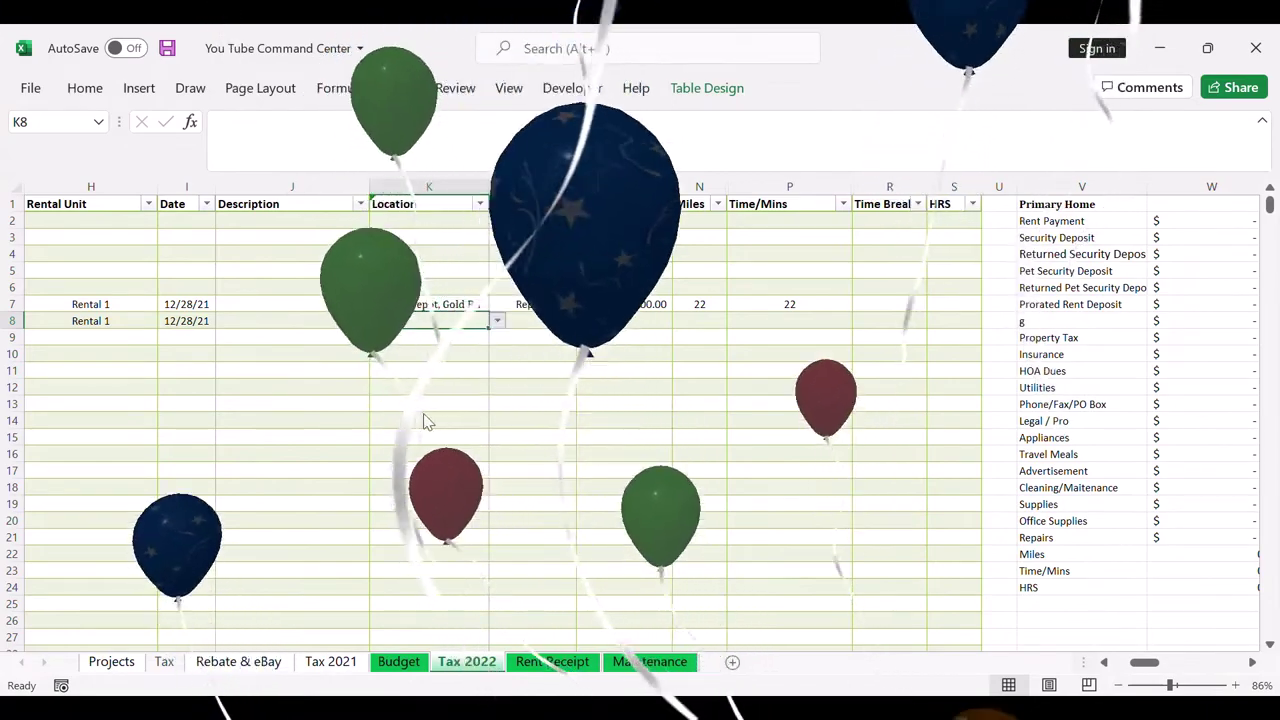
left_click(497, 320)
left_click(430, 390)
left_click(549, 322)
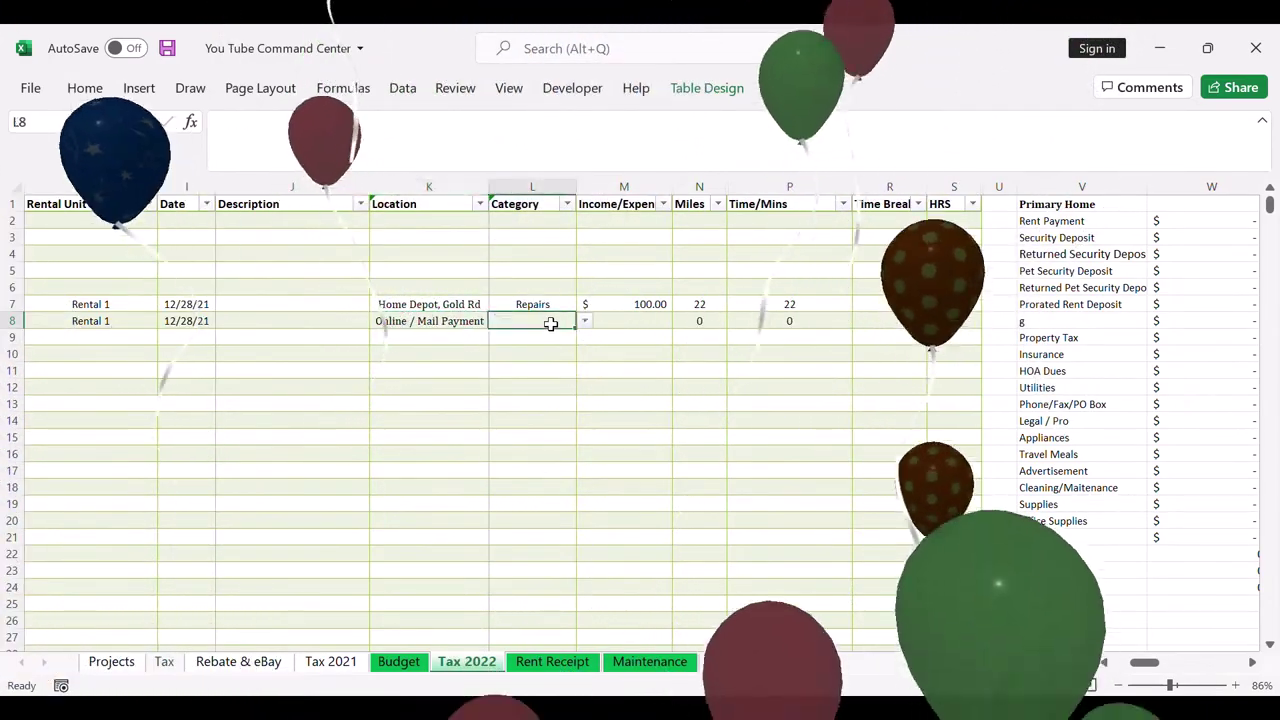
type("1")
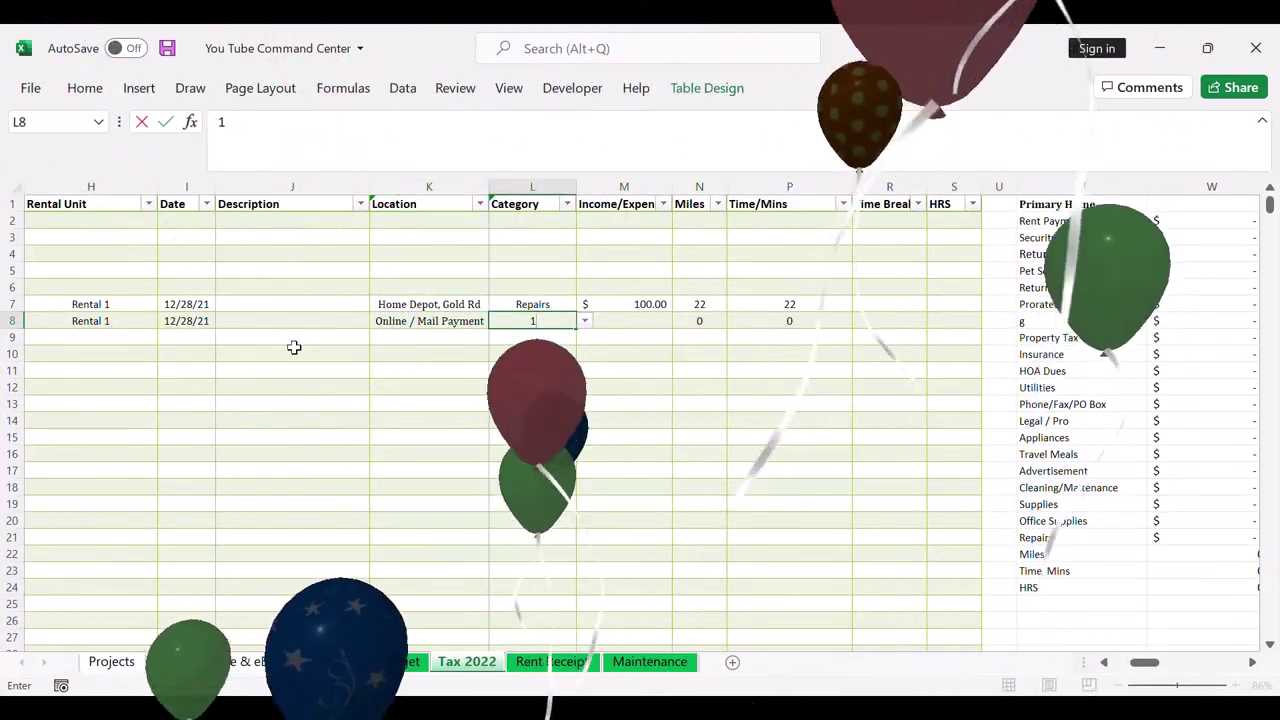
left_click(585, 320)
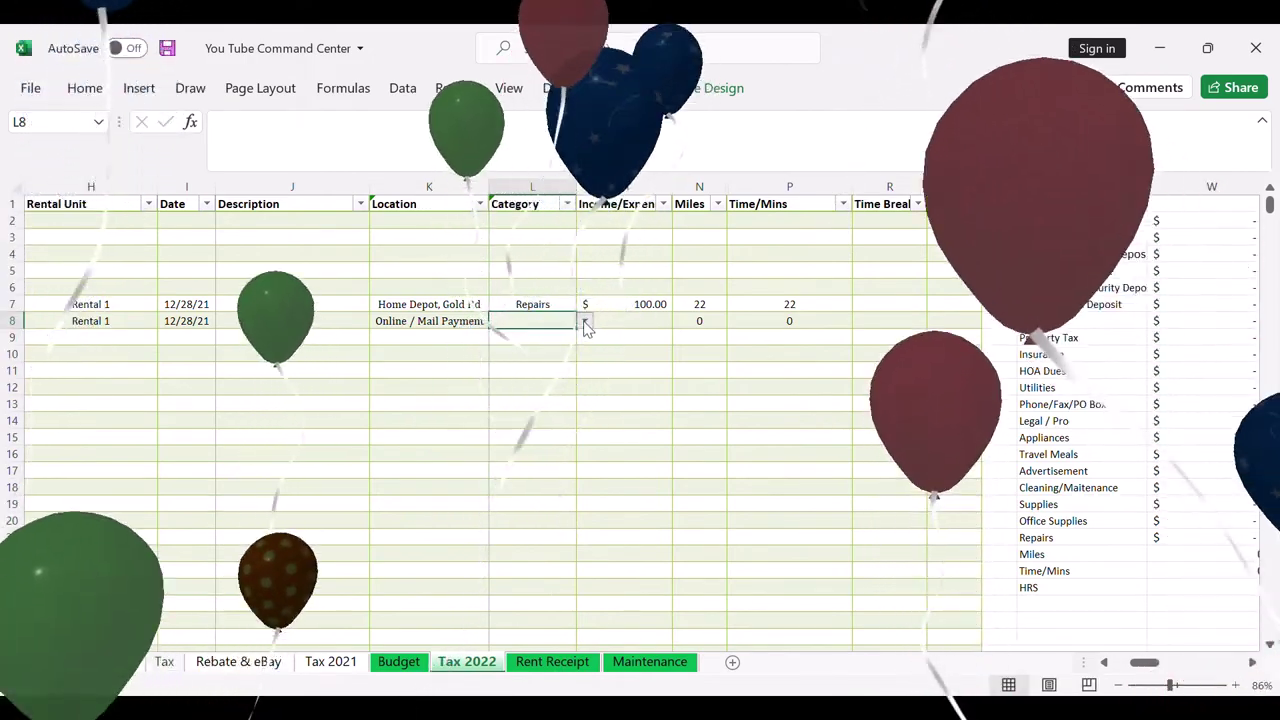
left_click(556, 340)
left_click(606, 324)
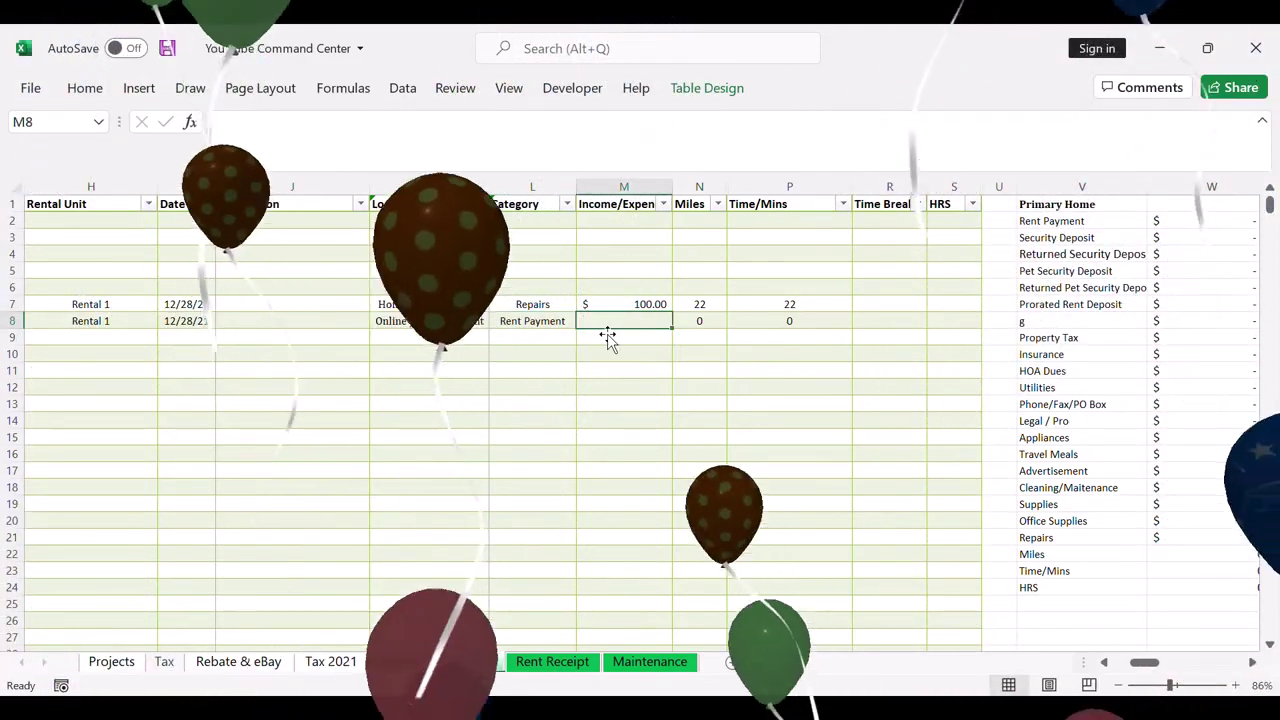
type("1000")
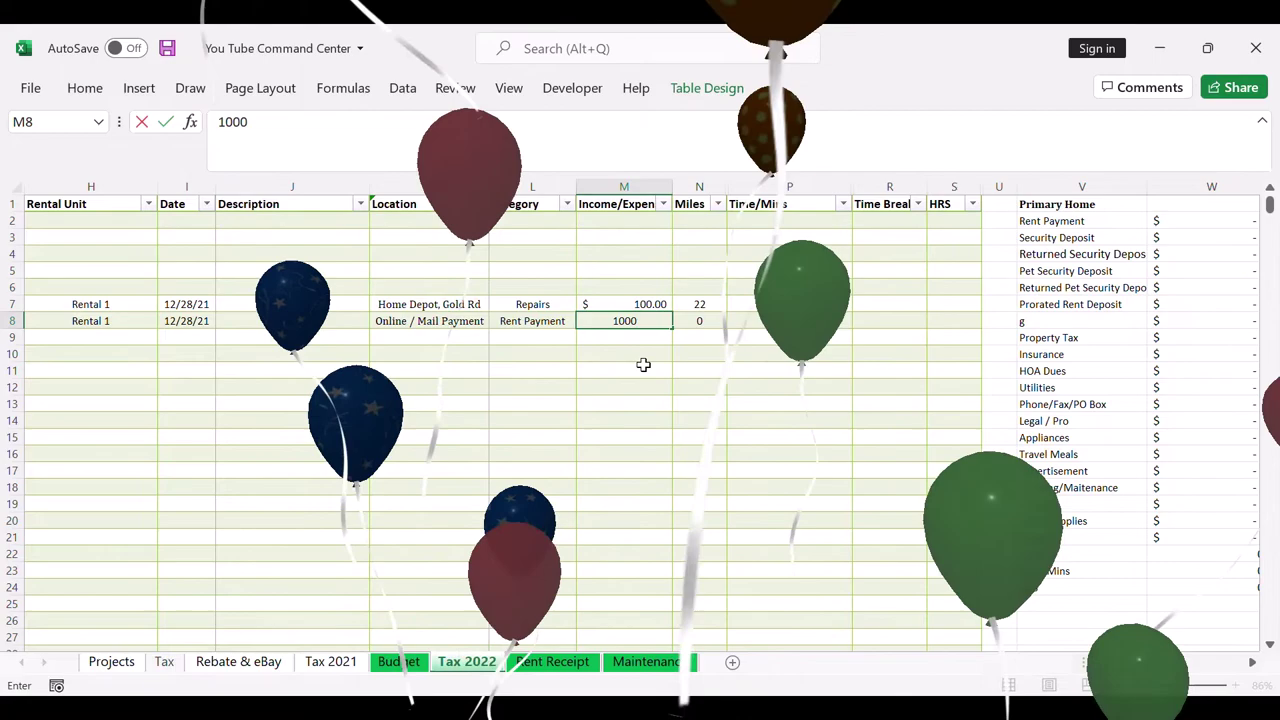
left_click(692, 391)
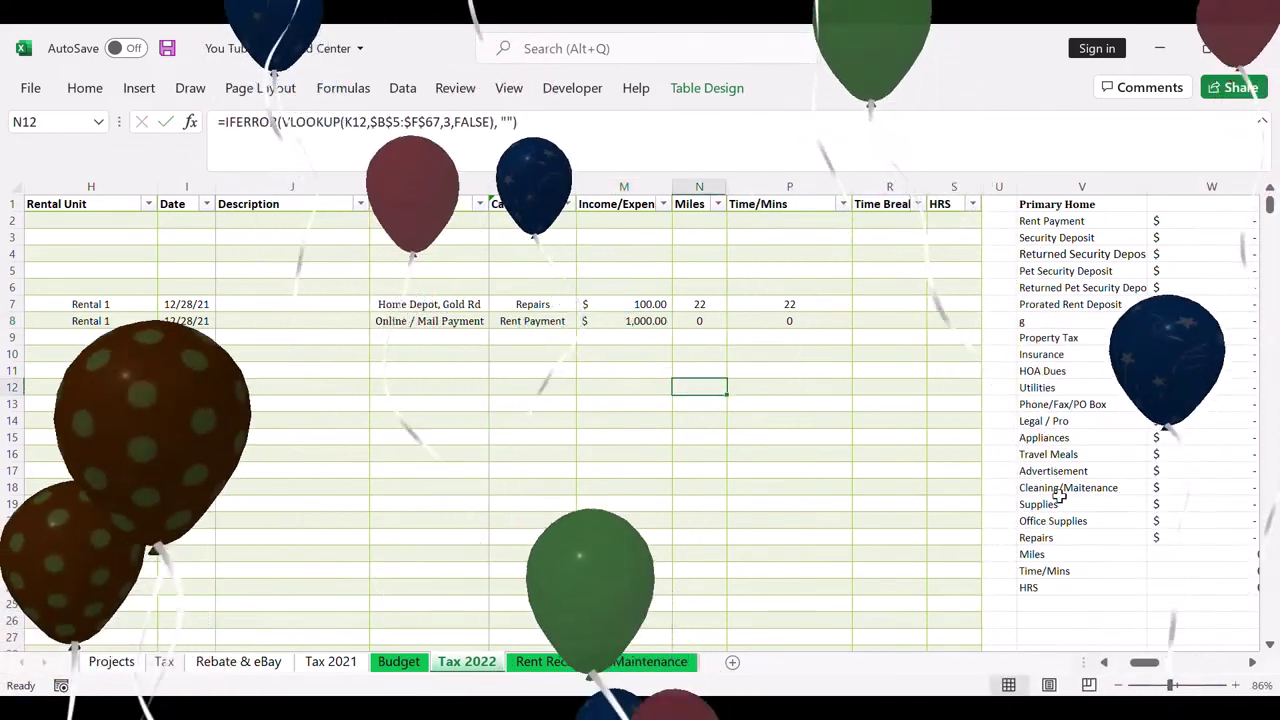
Scroll to the Rental 1 summary and inspect its SUMIFS totals for Rent Payment, Utilities and Lease Buyout
left_click(1252, 662)
left_click(1252, 662)
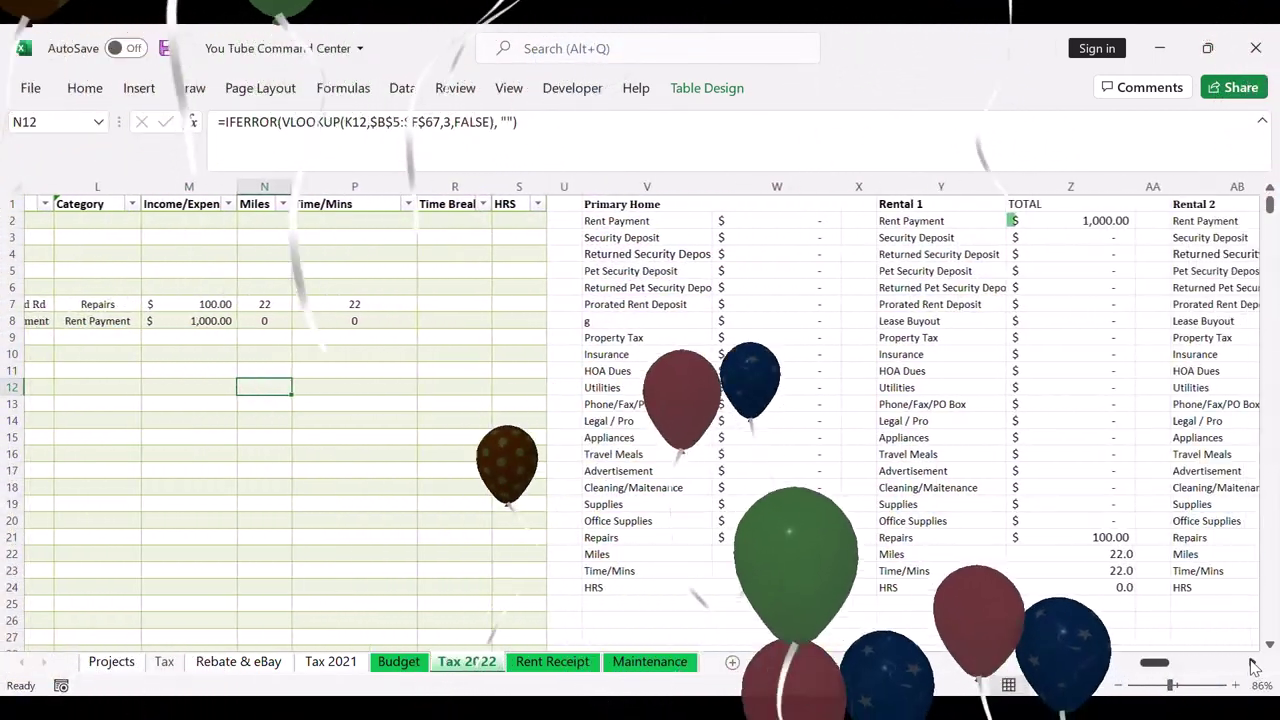
left_click(1036, 219)
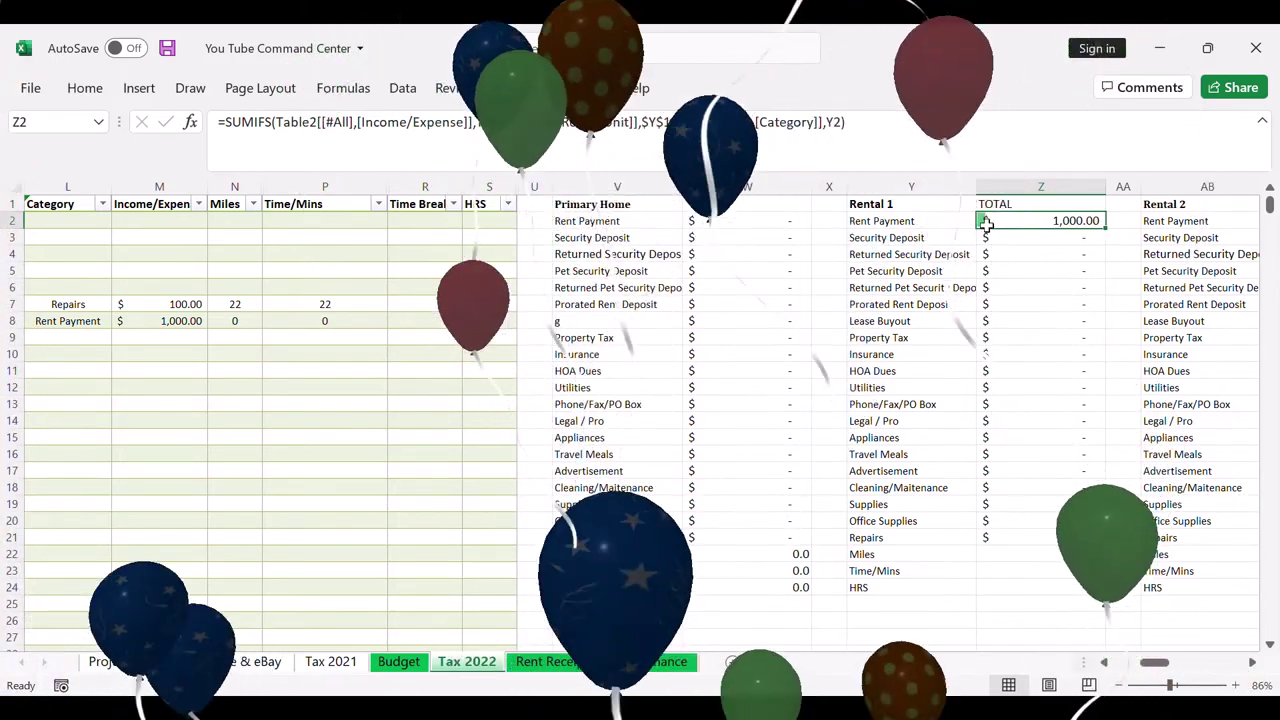
left_click(1014, 390)
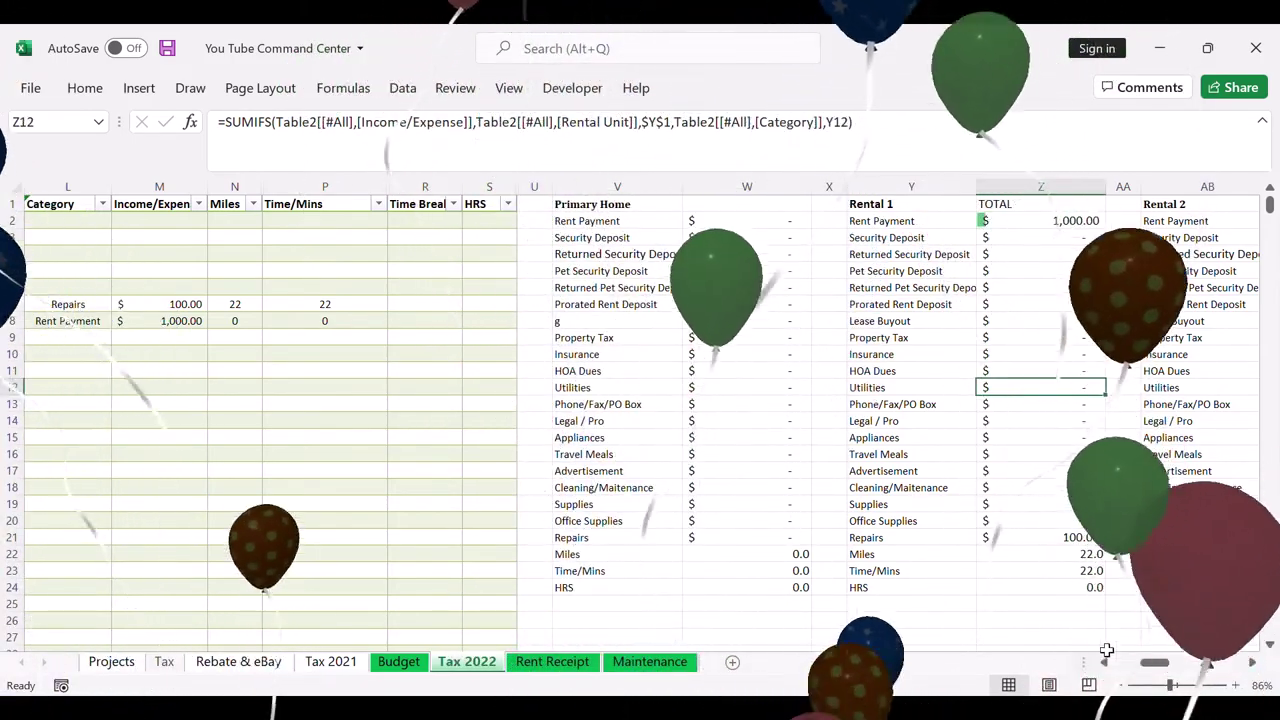
key("Up")
key("Up")
key("Up")
key("Up")
left_click(1104, 662)
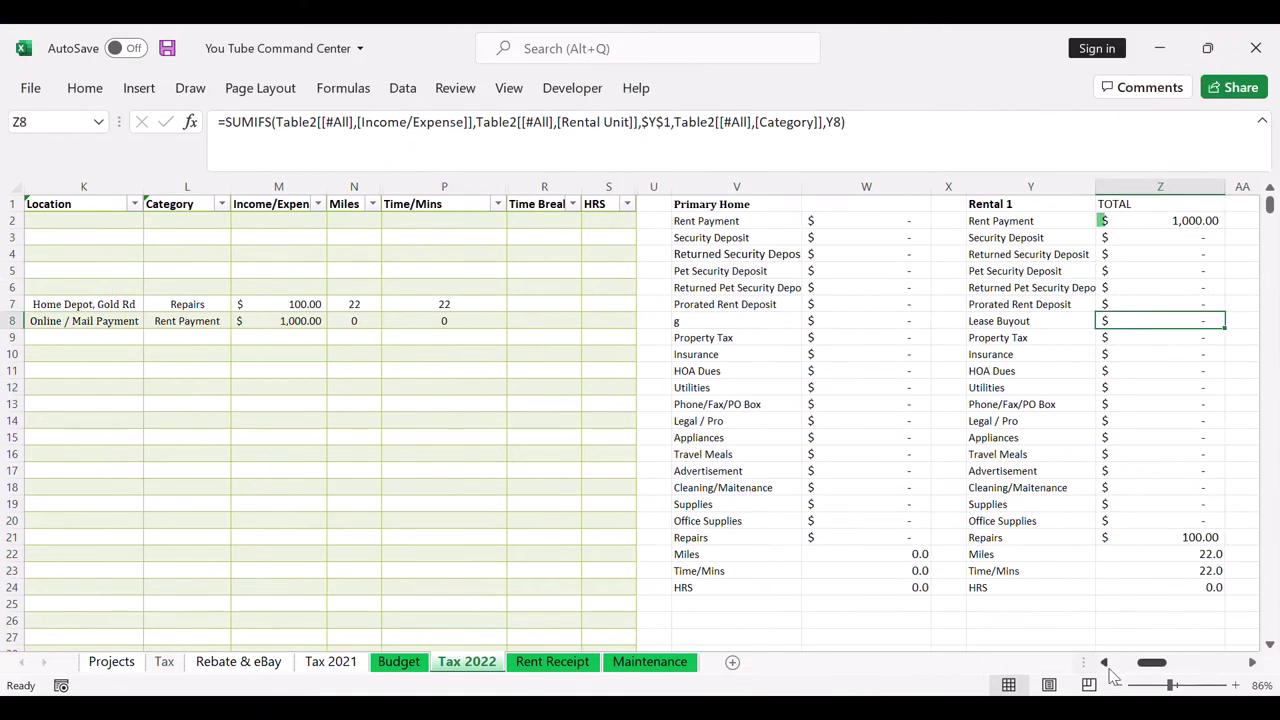
Scroll back left to bring the expense table into view
left_click(1104, 662)
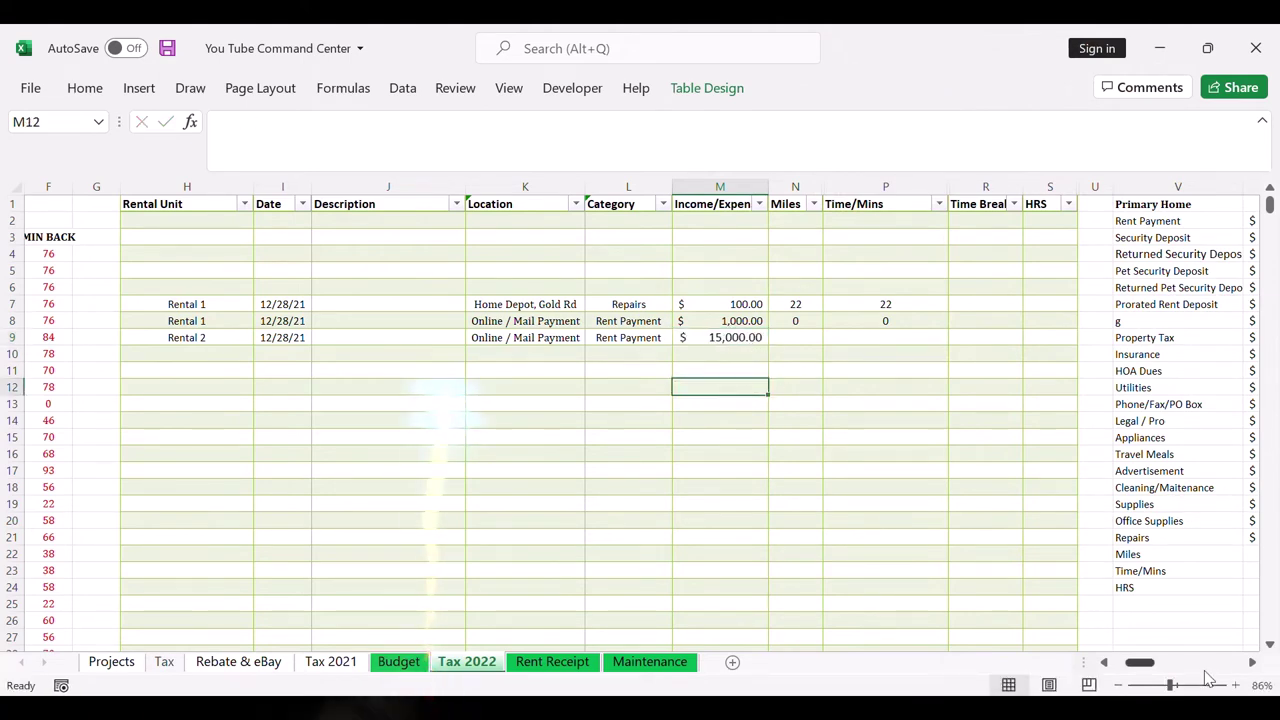
scroll(1252, 662, "right", 6)
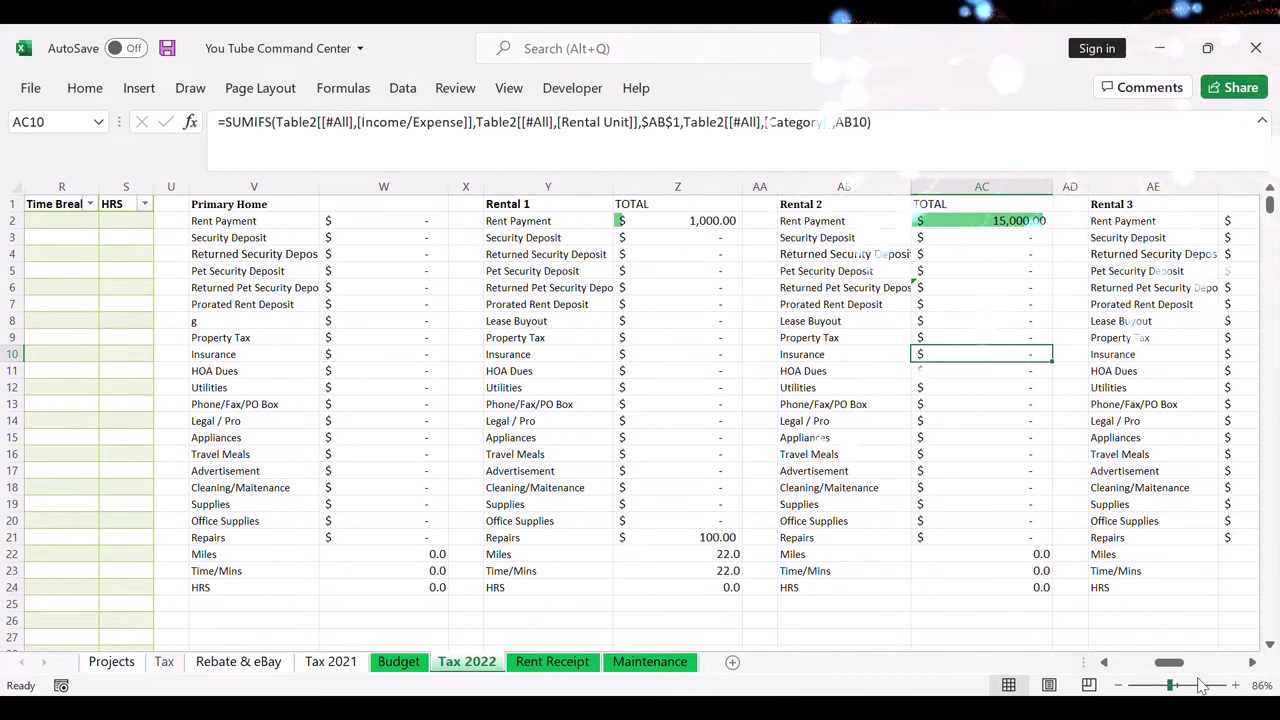
left_click_drag(1168, 670, 1169, 670)
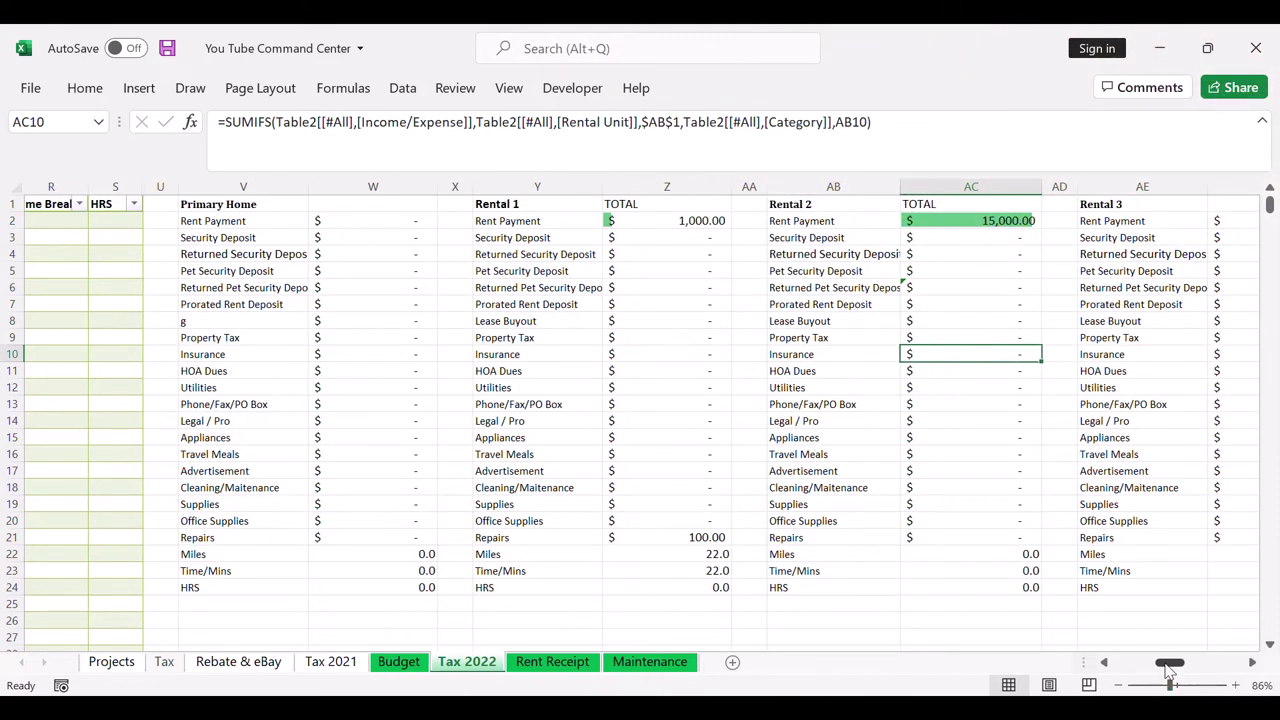
left_click_drag(1168, 670, 1167, 677)
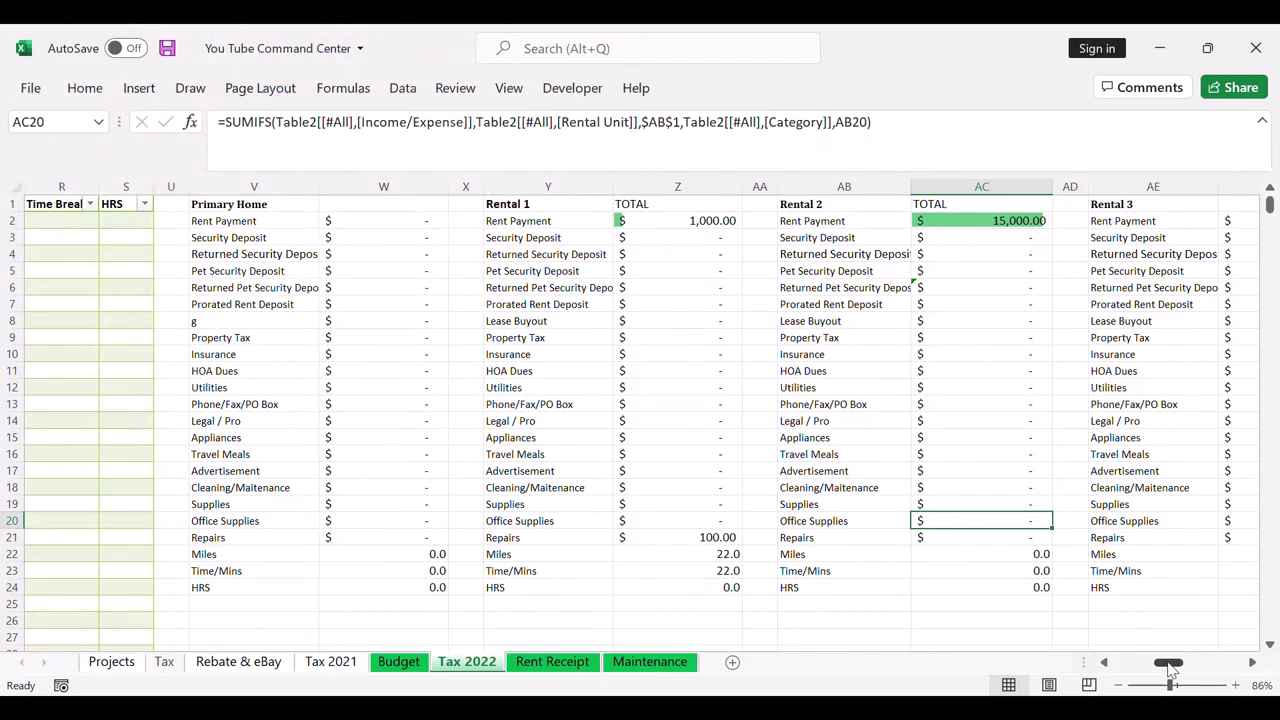
left_click_drag(1170, 667, 1181, 511)
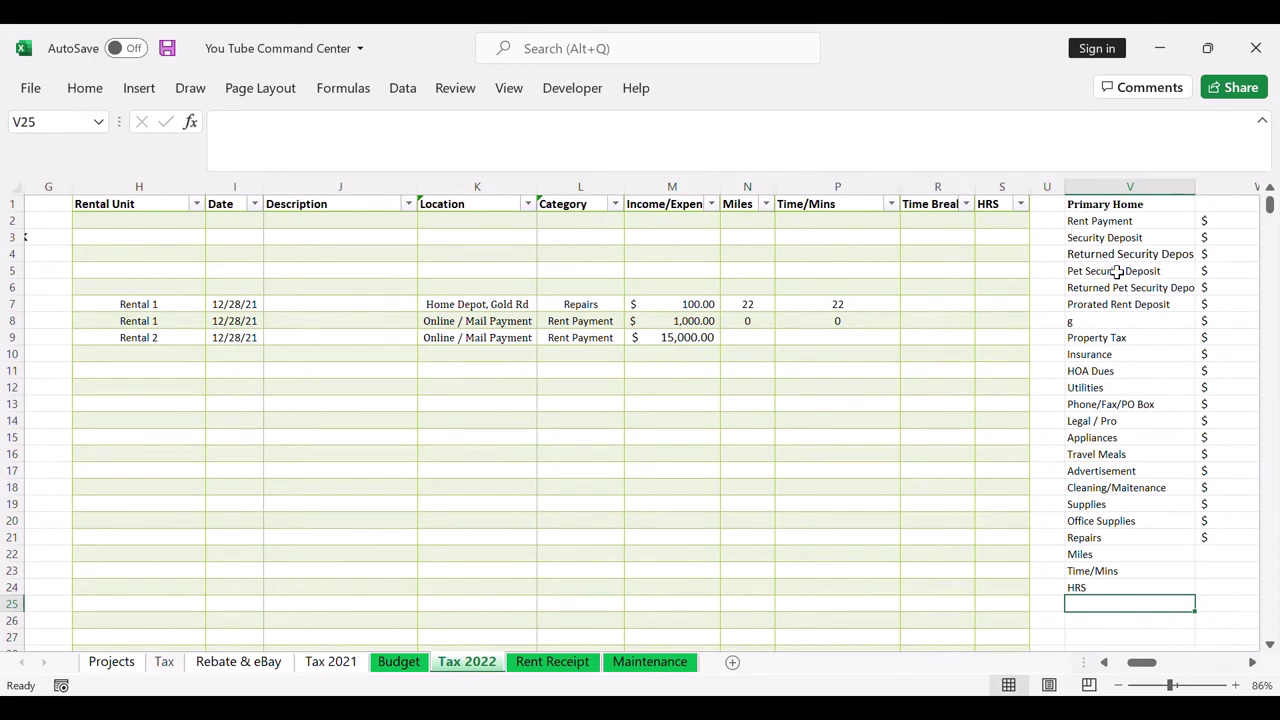
Select W2's full SUMIFS formula in the formula bar and scroll across the sheet
scroll(1258, 678, "right", 3)
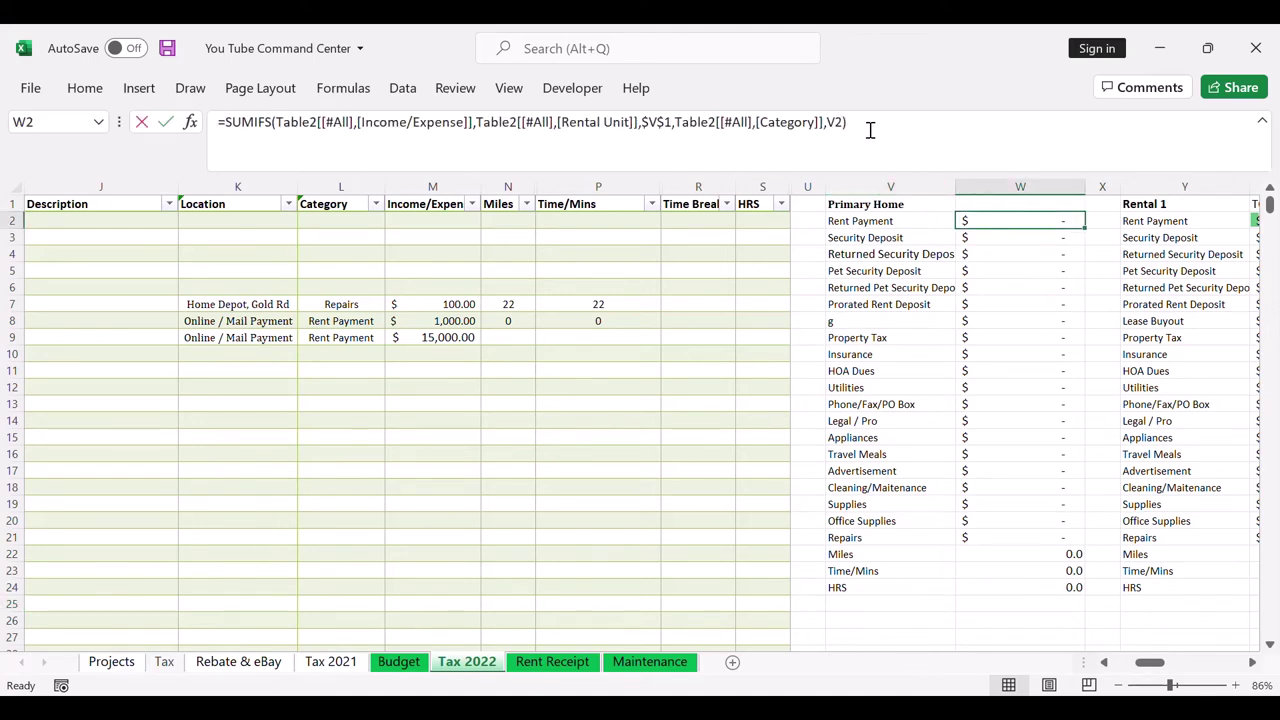
left_click_drag(870, 130, 185, 103)
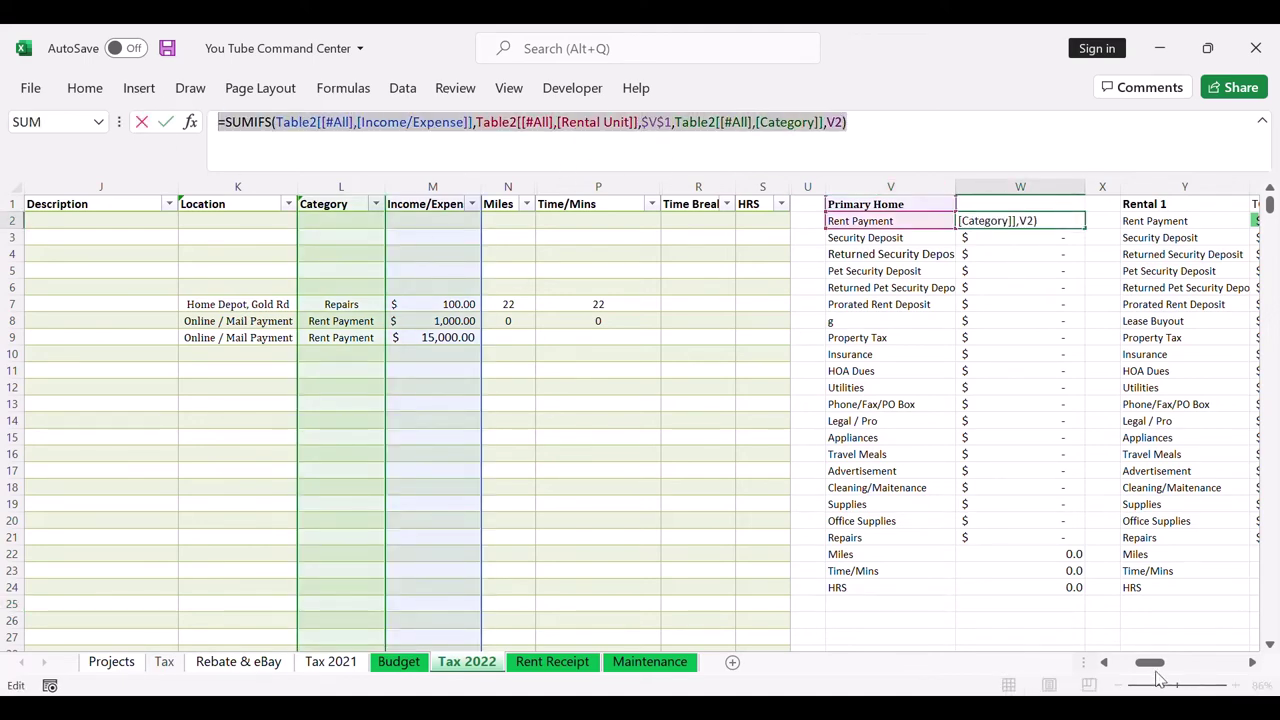
left_click_drag(1155, 676, 1143, 677)
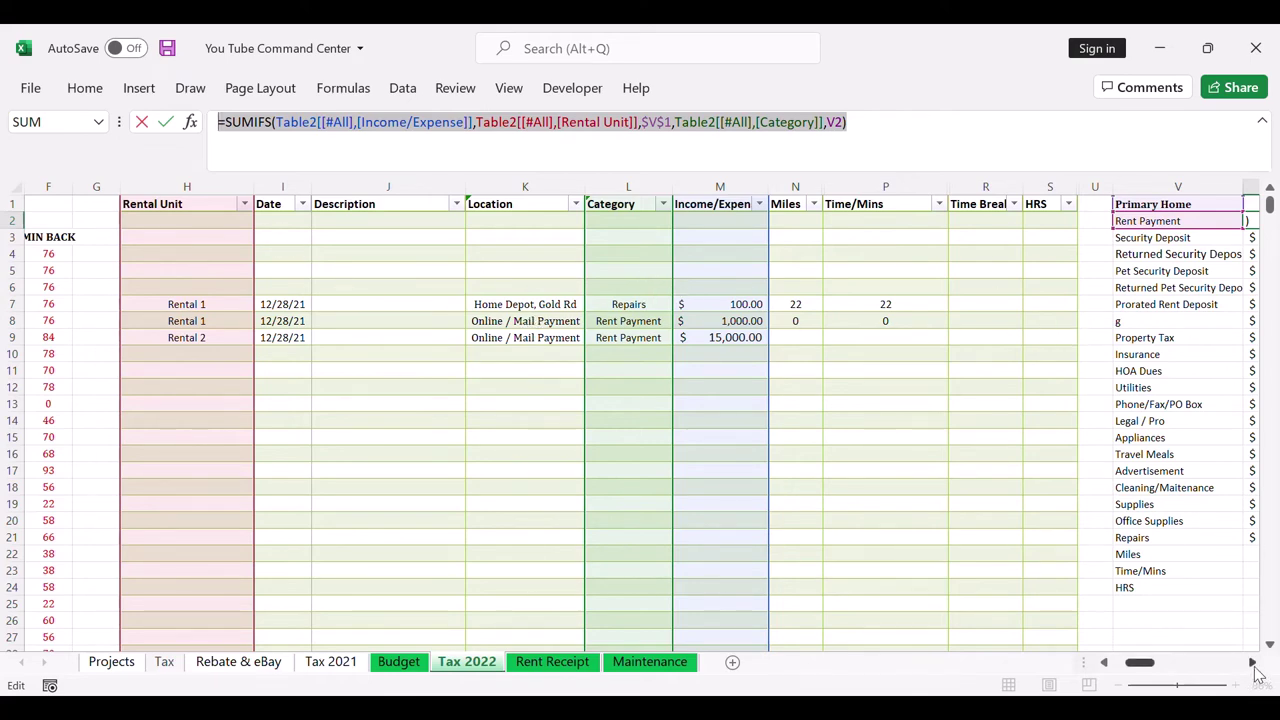
left_click_drag(1253, 665, 1253, 665)
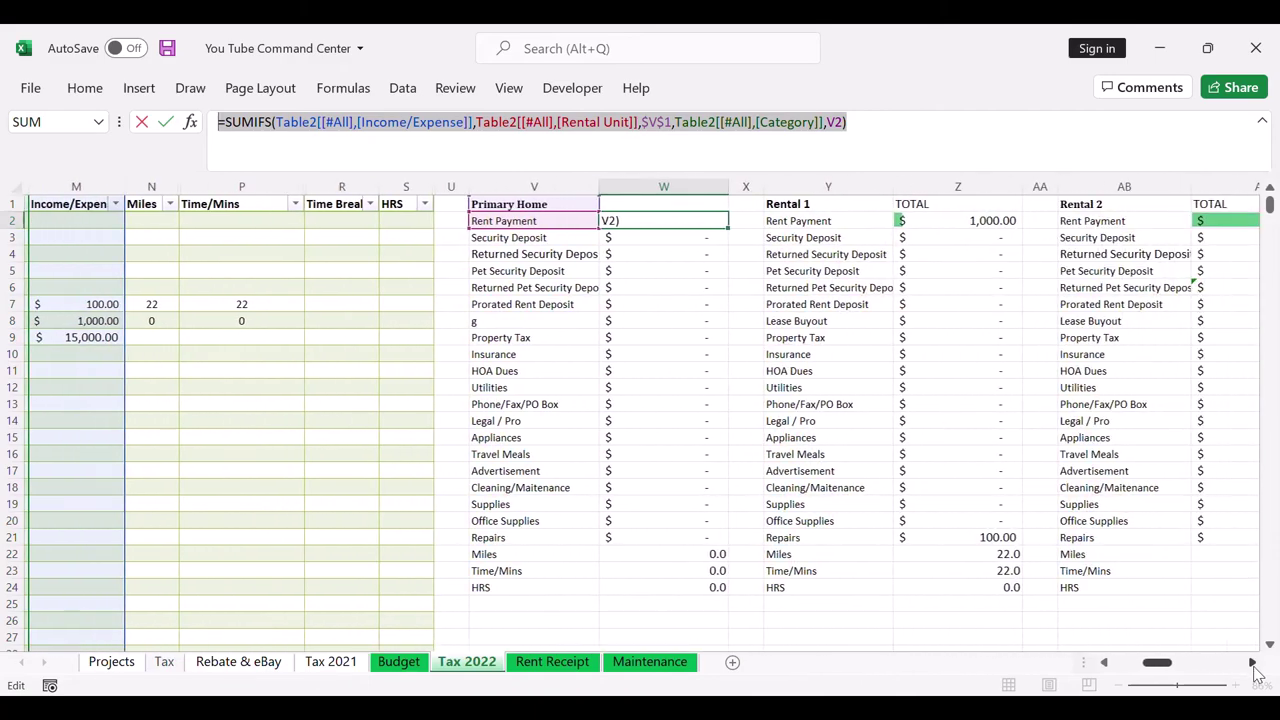